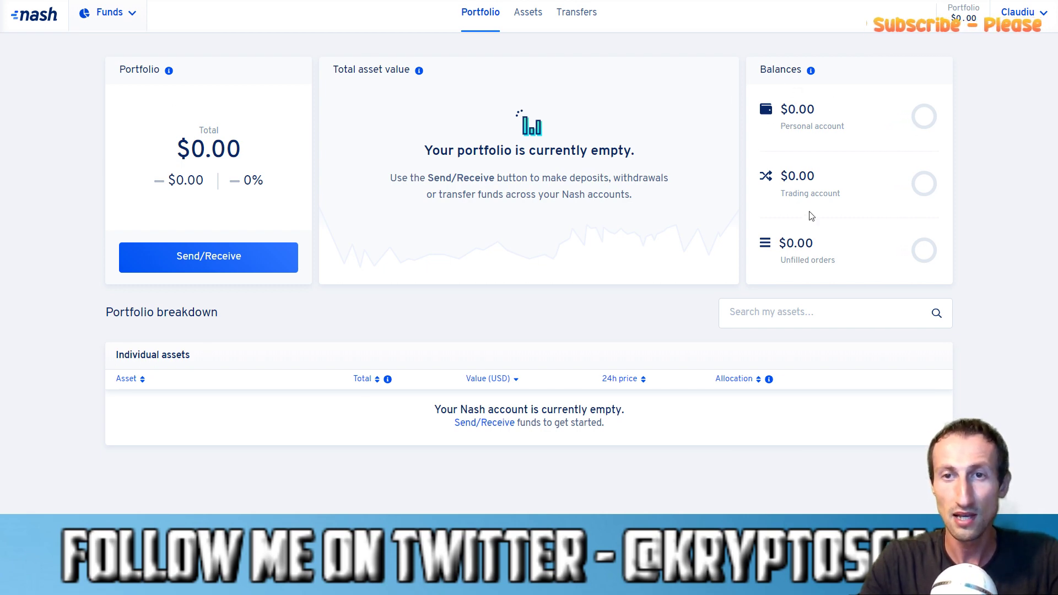
Open the Assets page and scroll through the Balances table, with every balance at 0.00
left_click(527, 19)
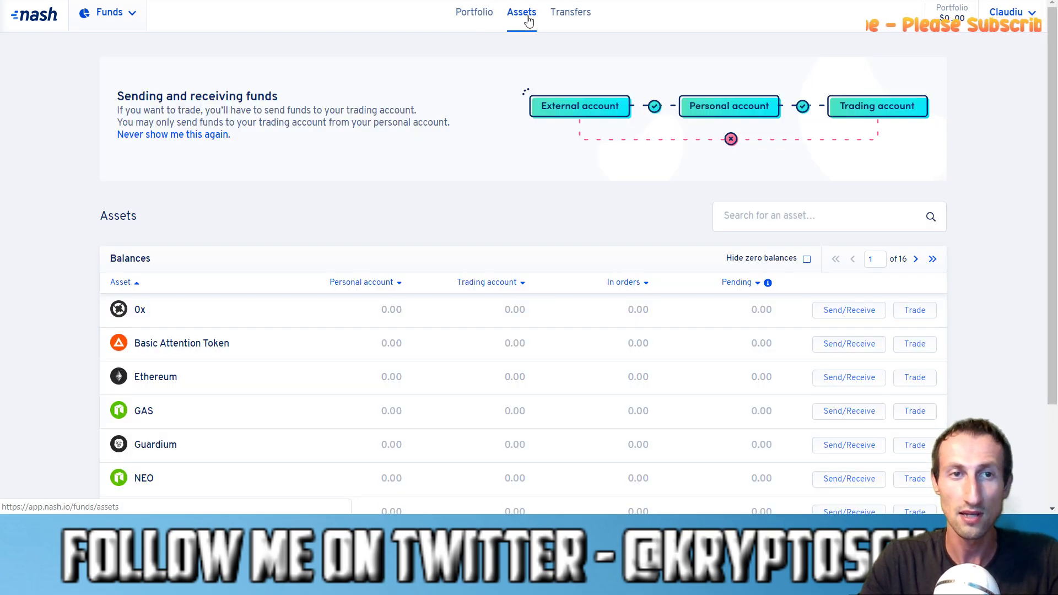
scroll(61, 223, "down", 3)
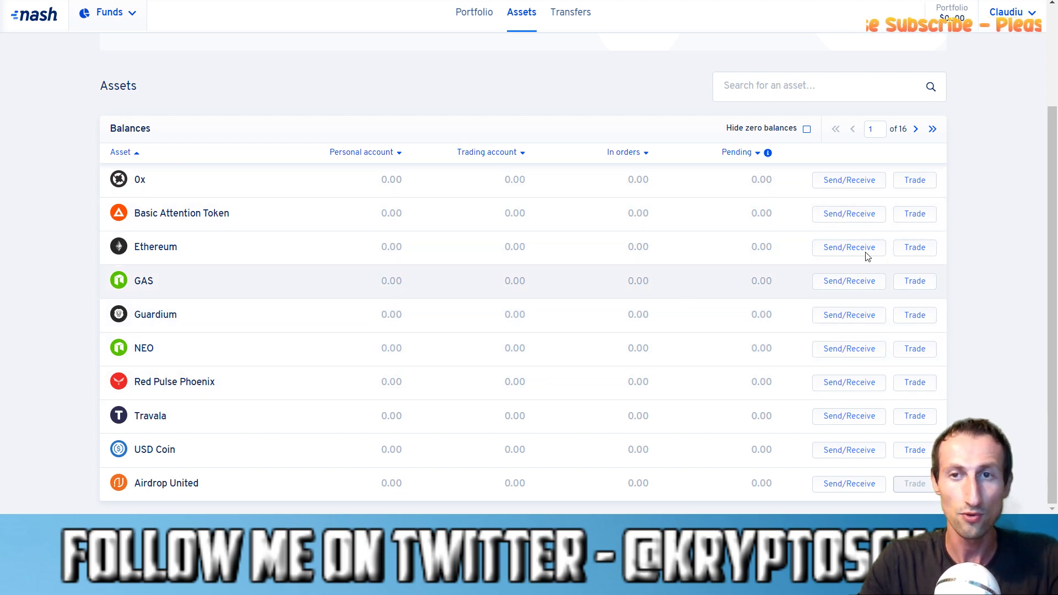
scroll(154, 361, "up", 2)
scroll(154, 361, "down", 2)
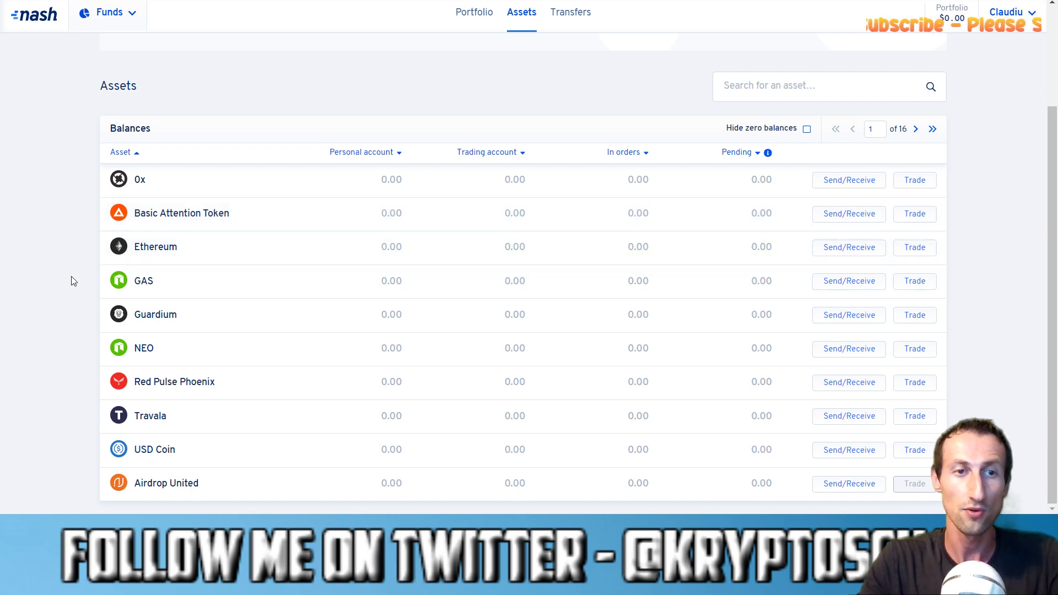
scroll(590, 300, "up", 3)
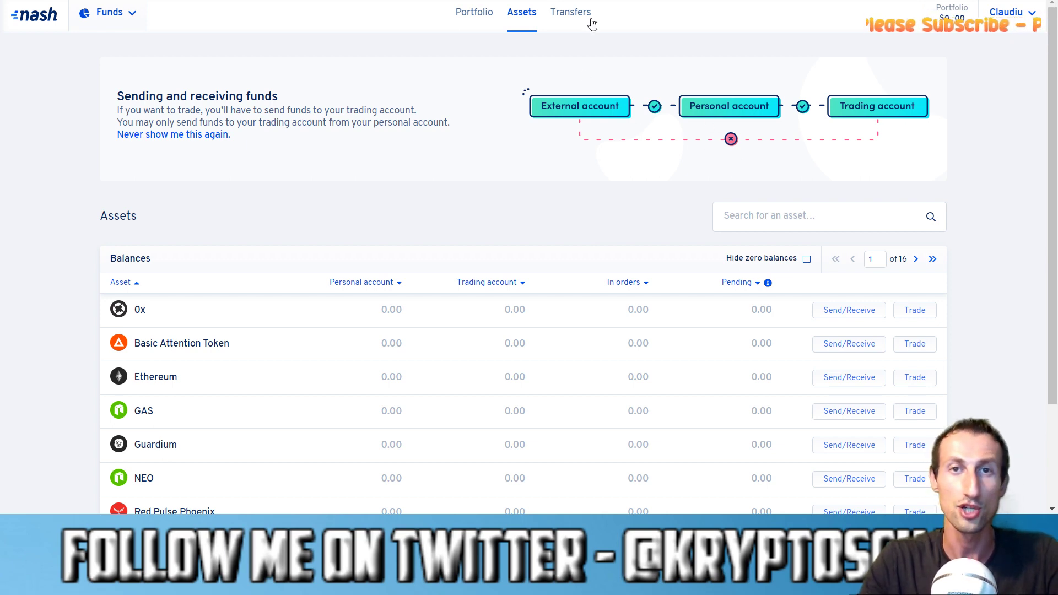
View the empty Transfers history, then open the app sections menu
left_click(564, 18)
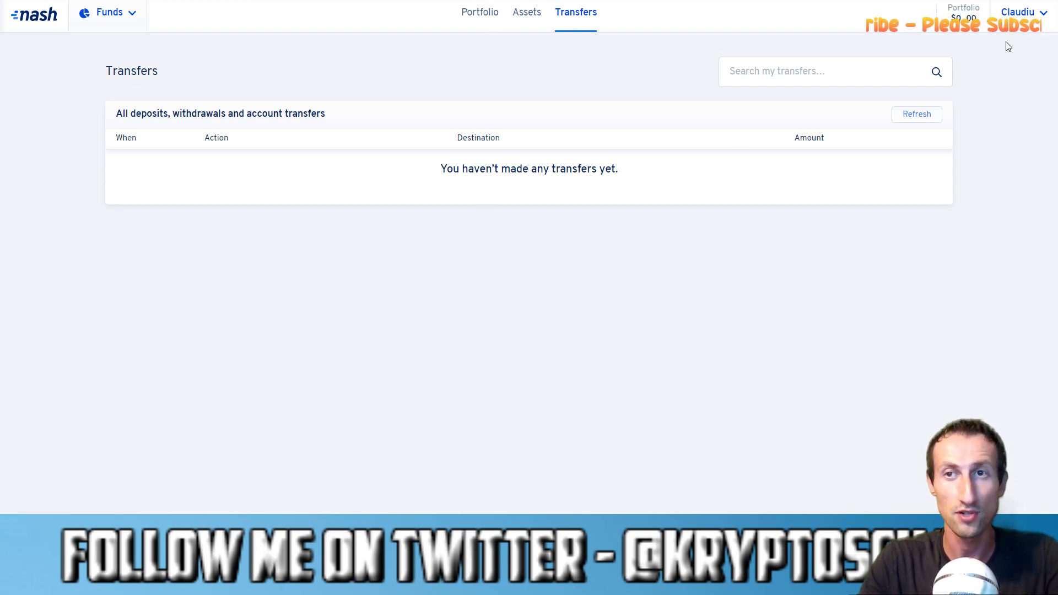
left_click(135, 24)
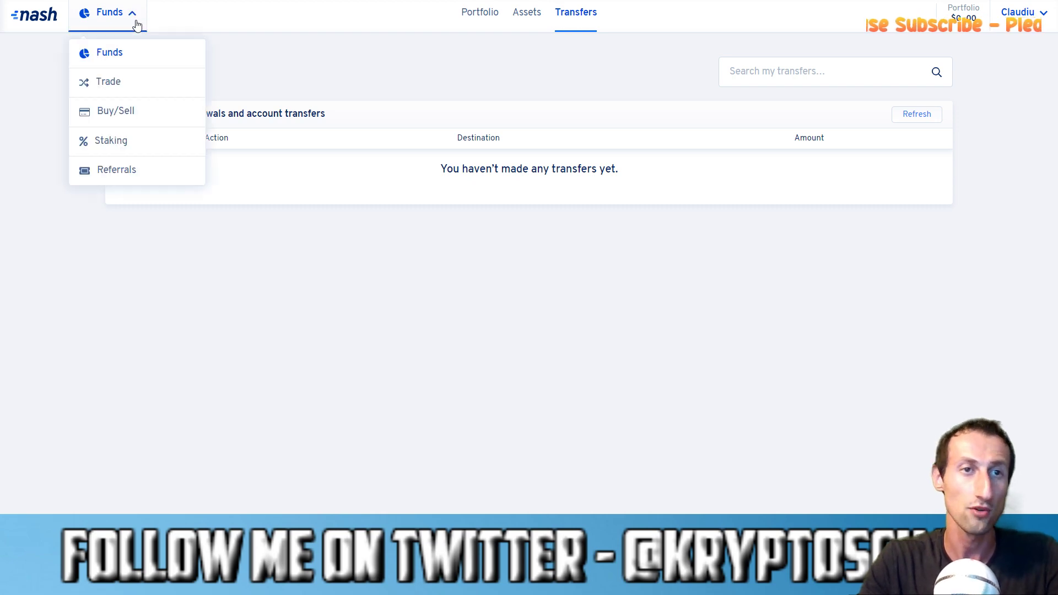
Open Trade for BAT-ETH and switch the layout to Basic and back to Pro
left_click(125, 89)
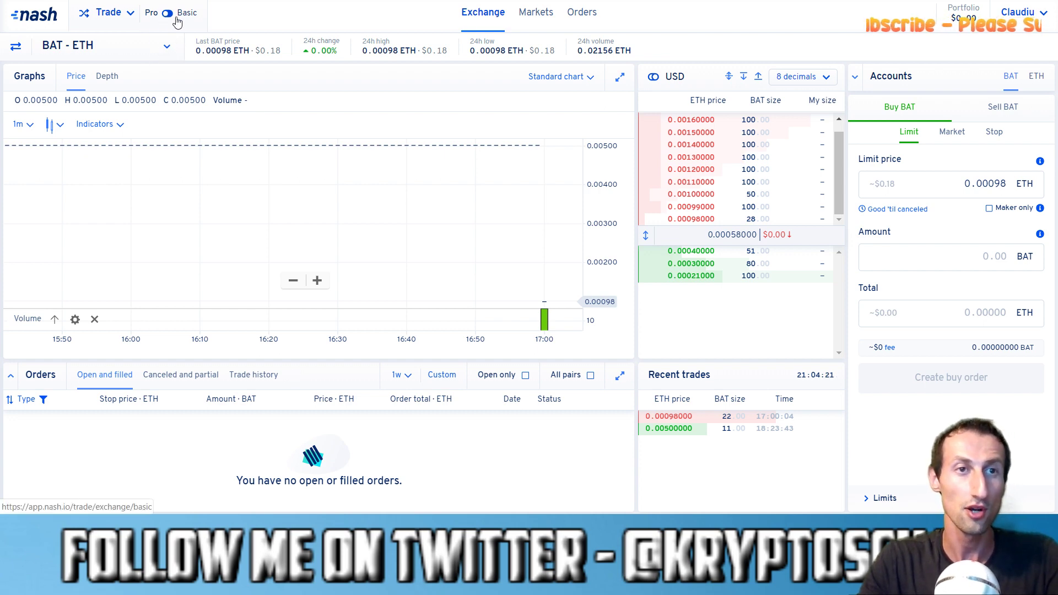
left_click(130, 13)
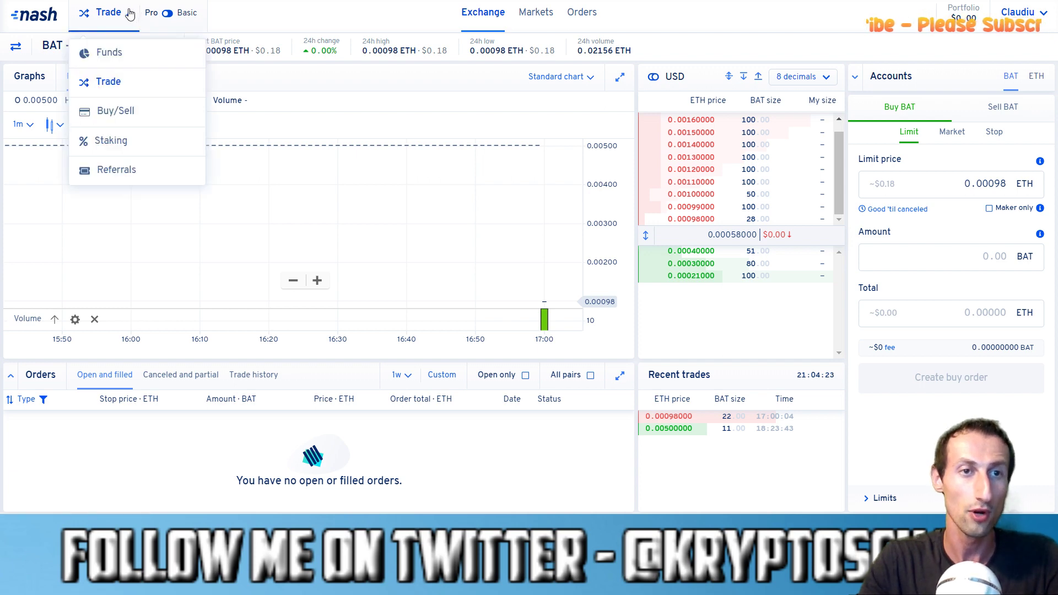
left_click(168, 13)
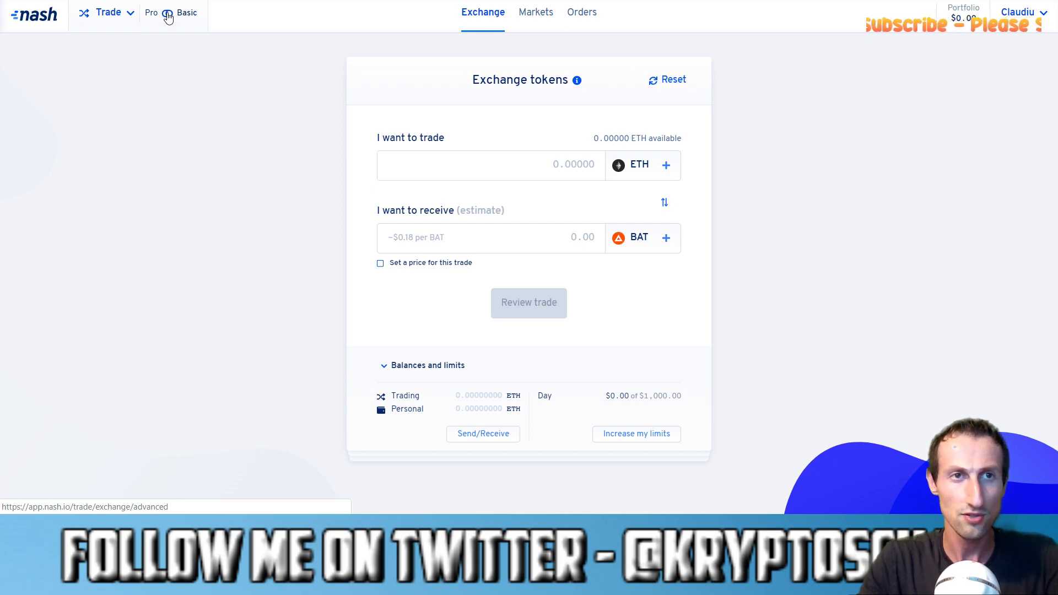
left_click(168, 15)
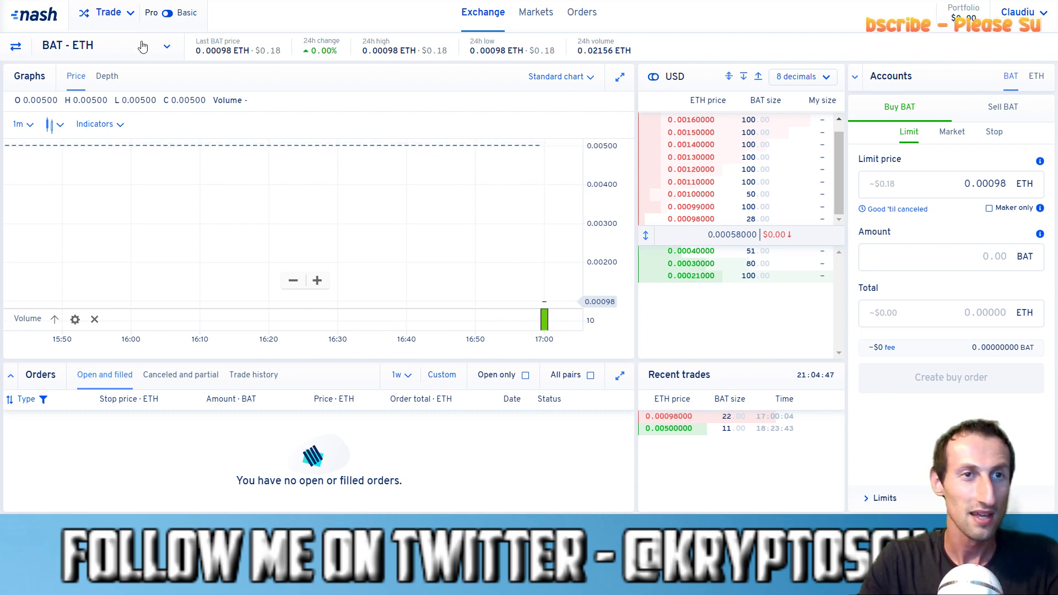
Open the BAT-ETH market pair list and scroll through the available pairs
left_click(167, 46)
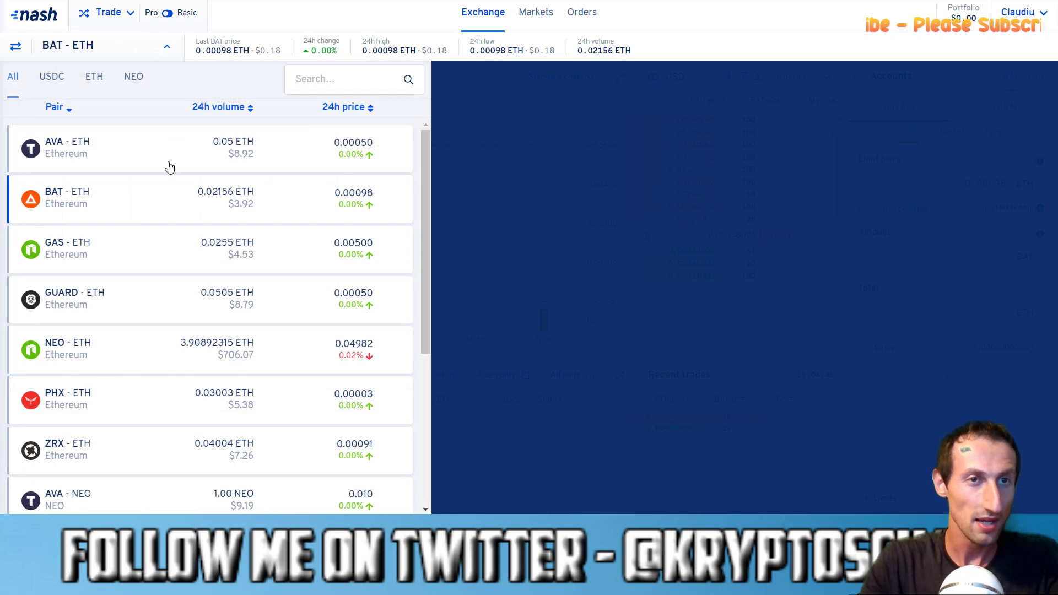
scroll(169, 167, "down", 2)
scroll(168, 166, "up", 2)
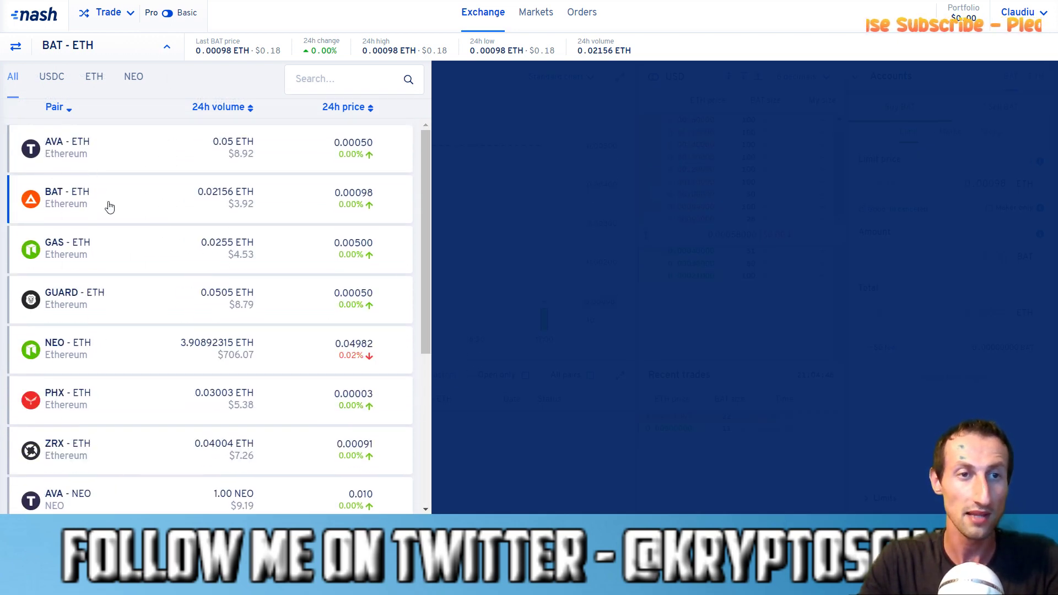
scroll(121, 225, "down", 5)
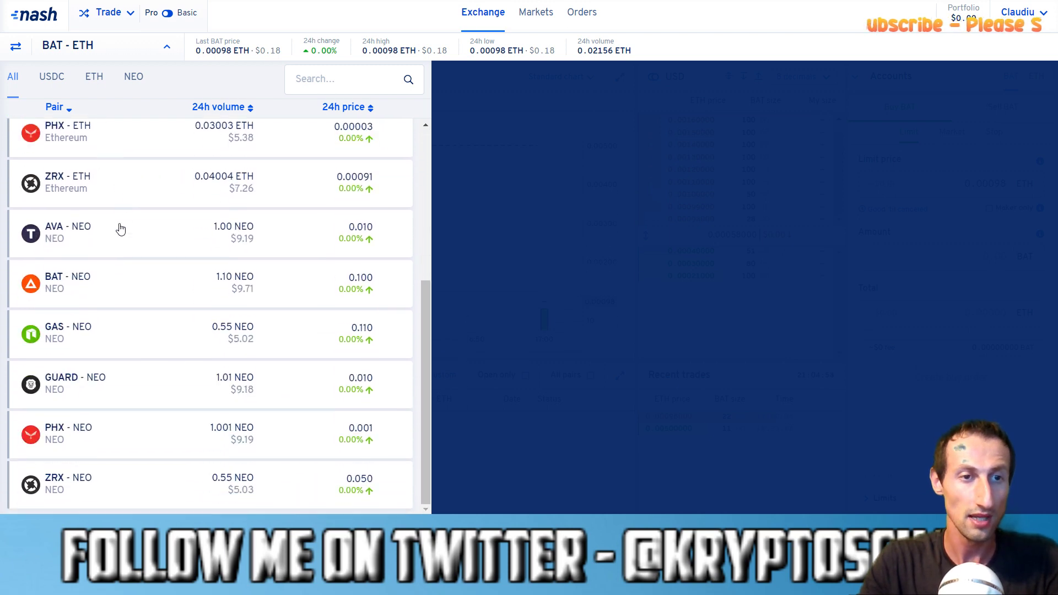
scroll(126, 293, "up", 3)
scroll(123, 291, "down", 3)
Filter the pairs by ETH, All and USDC quote currencies, ending on NEO
left_click(94, 78)
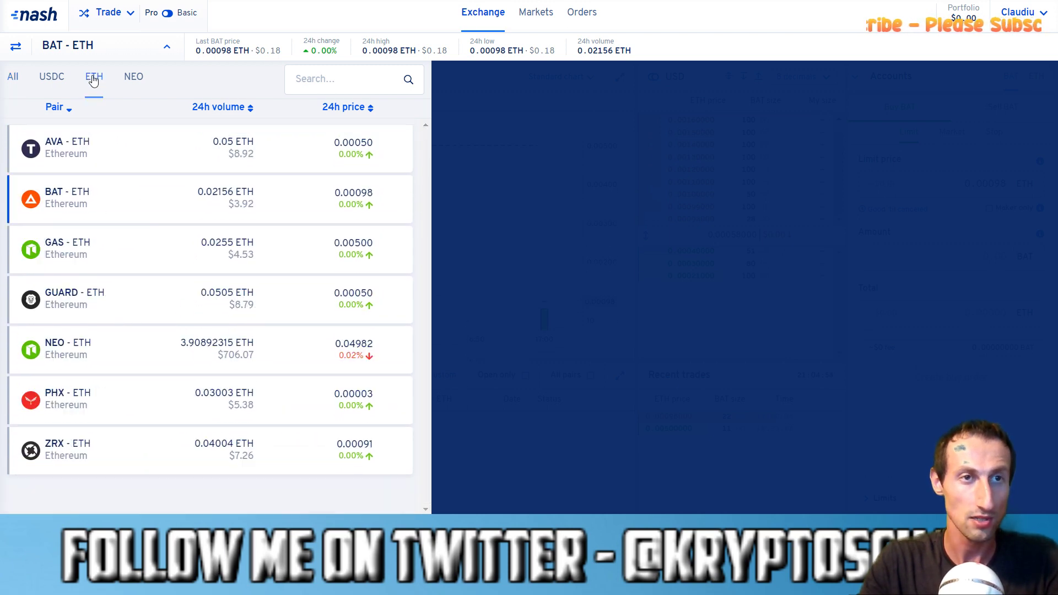
left_click(13, 78)
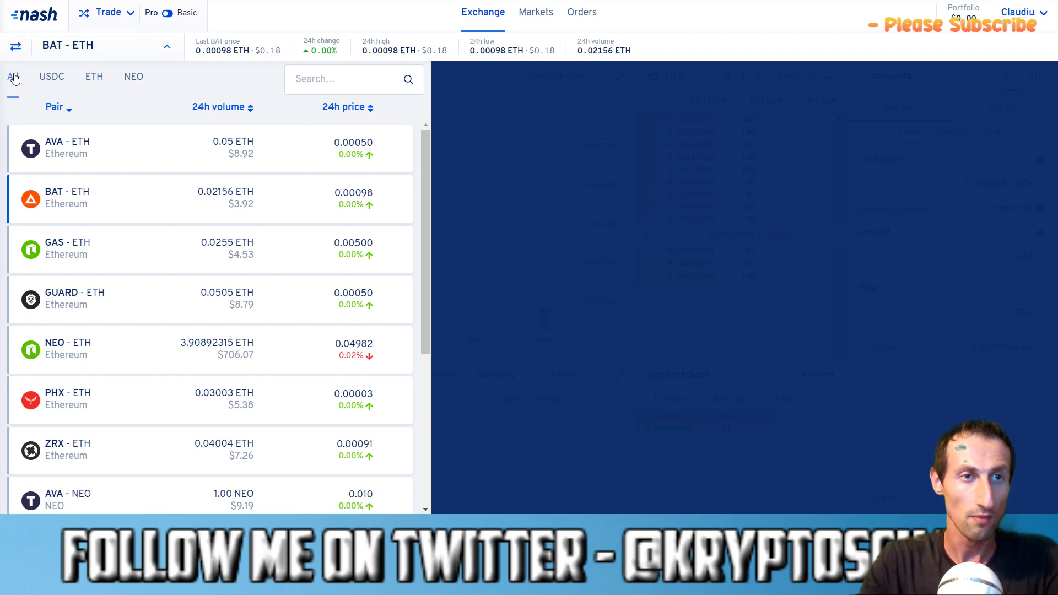
left_click(50, 78)
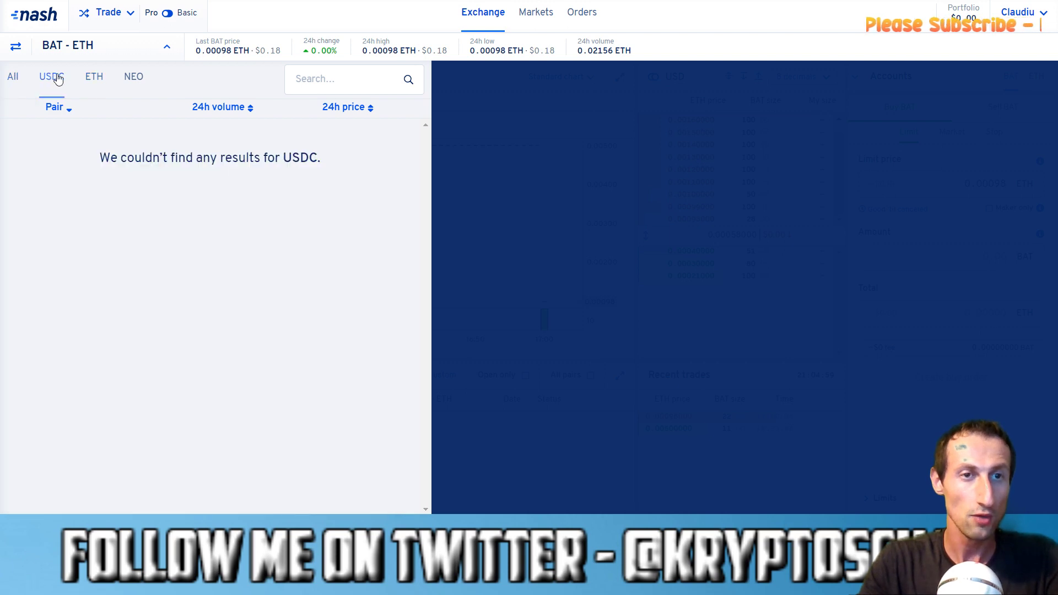
left_click(94, 82)
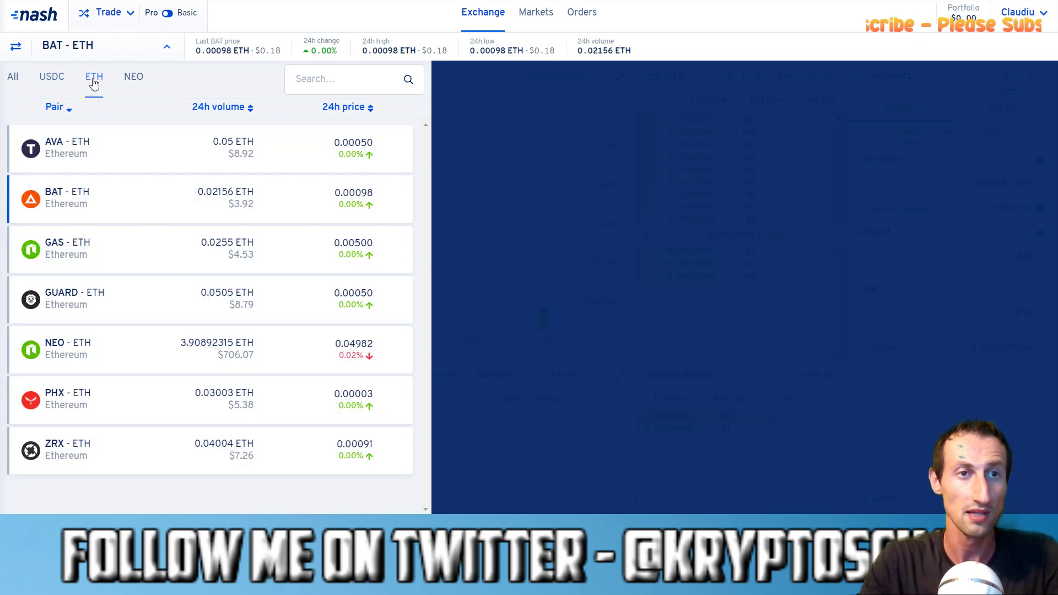
left_click(134, 82)
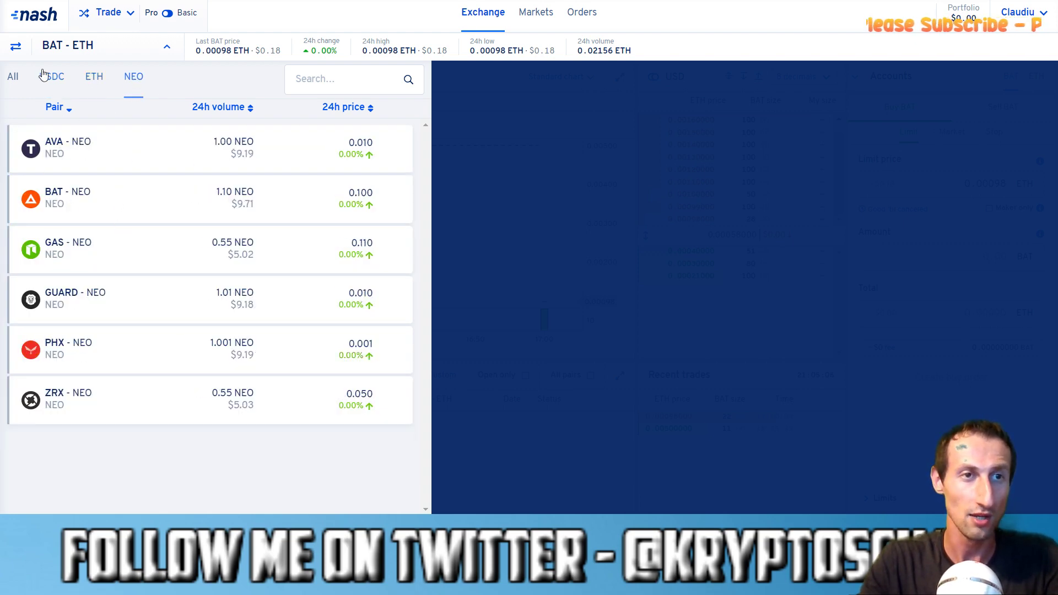
left_click(14, 76)
left_click(132, 77)
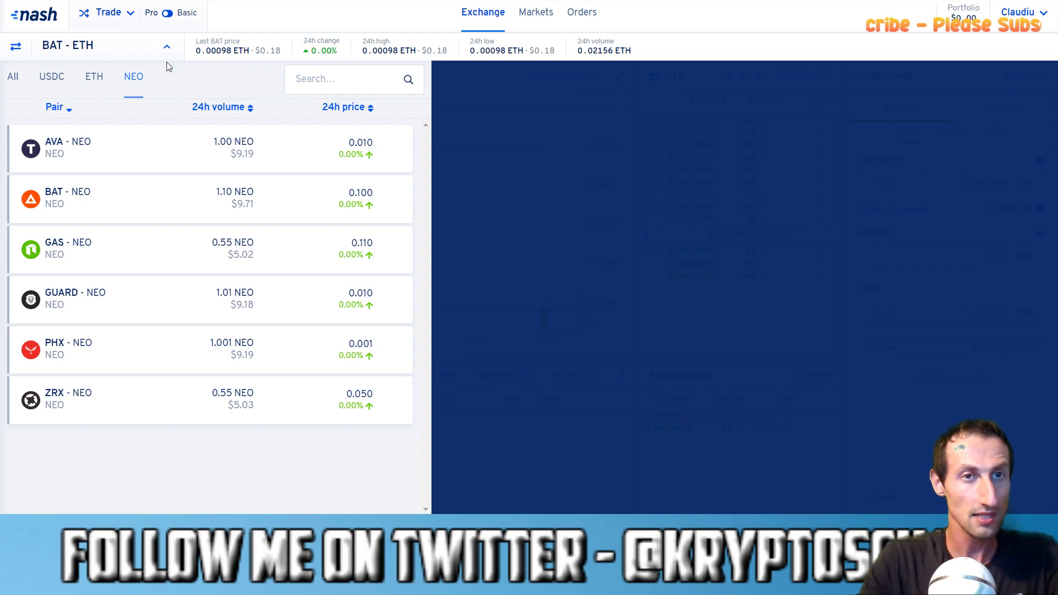
left_click(93, 49)
Switch to GAS-NEO and fill the buy form: limit 0.122 NEO, total 0.6 NEO (4.91 GAS)
left_click(101, 48)
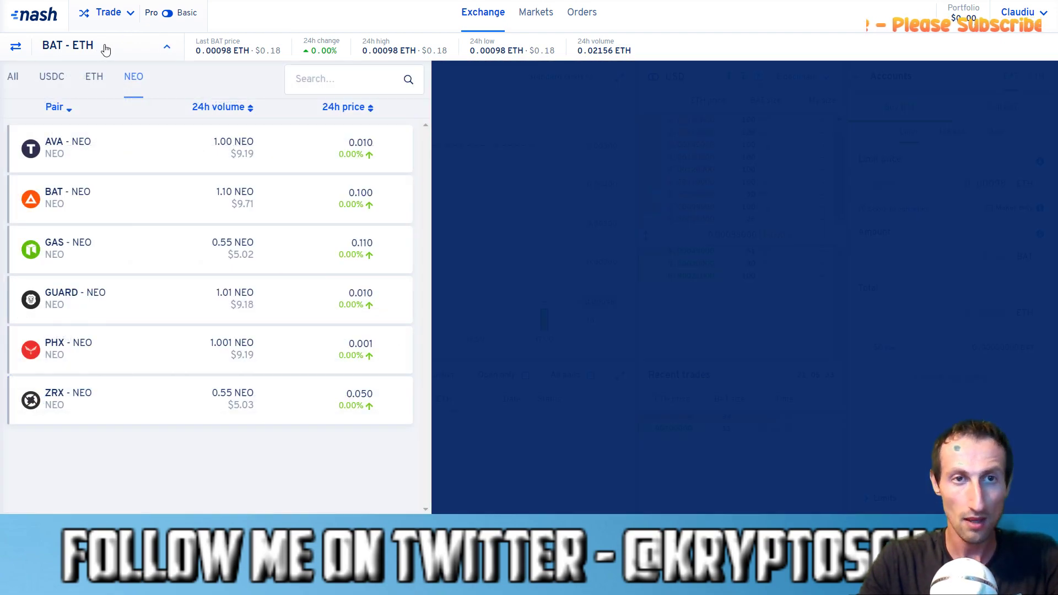
left_click(94, 250)
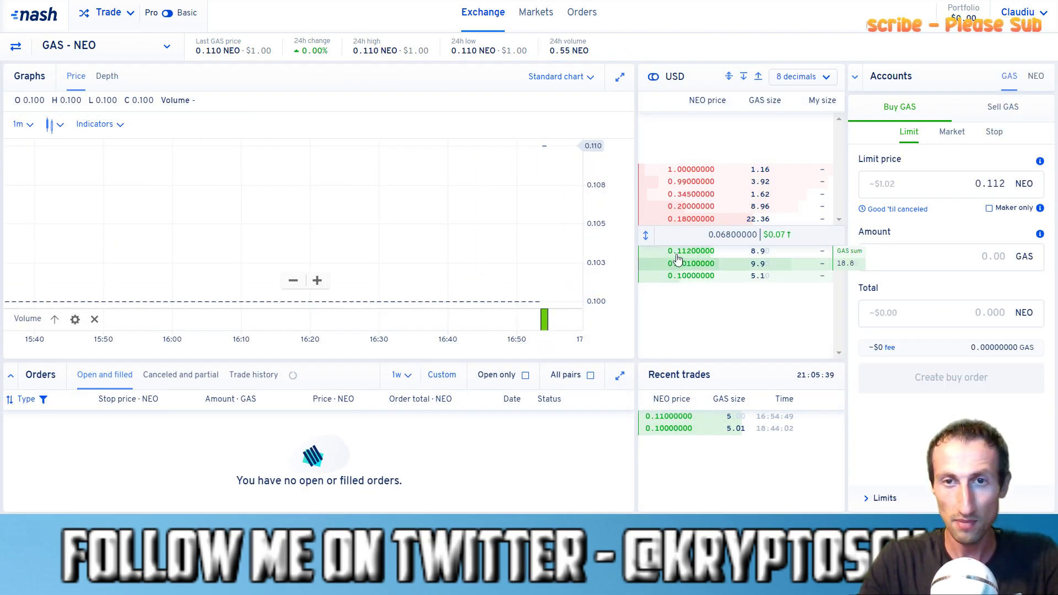
left_click(995, 185)
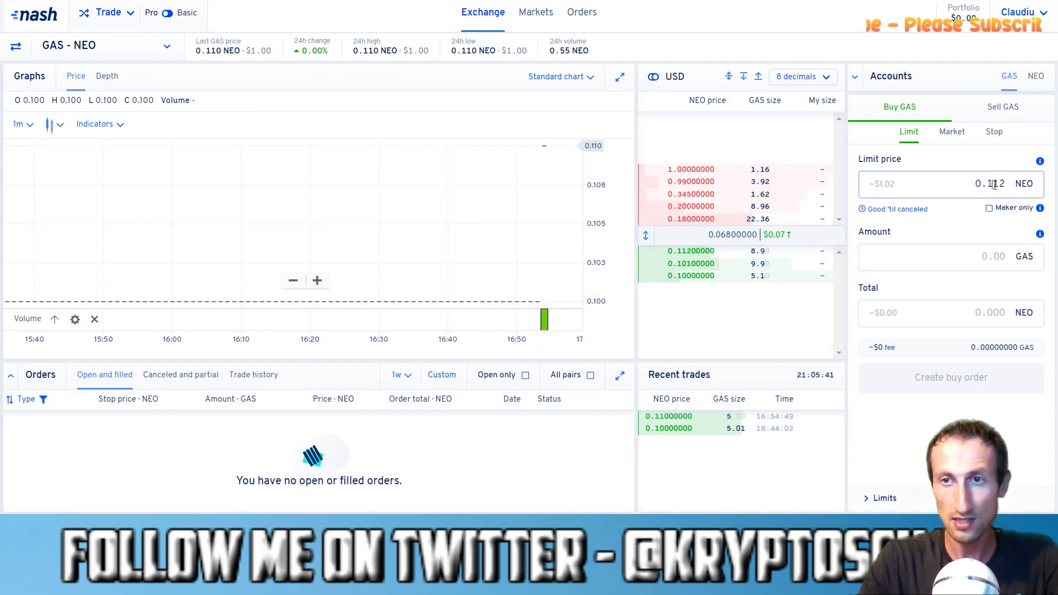
key("BackSpace")
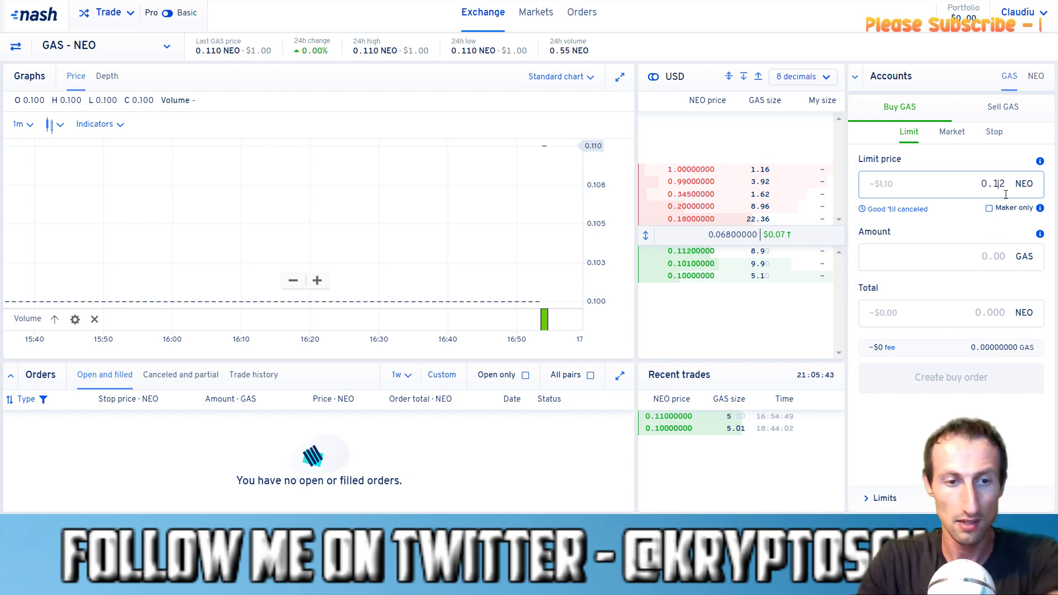
type("2")
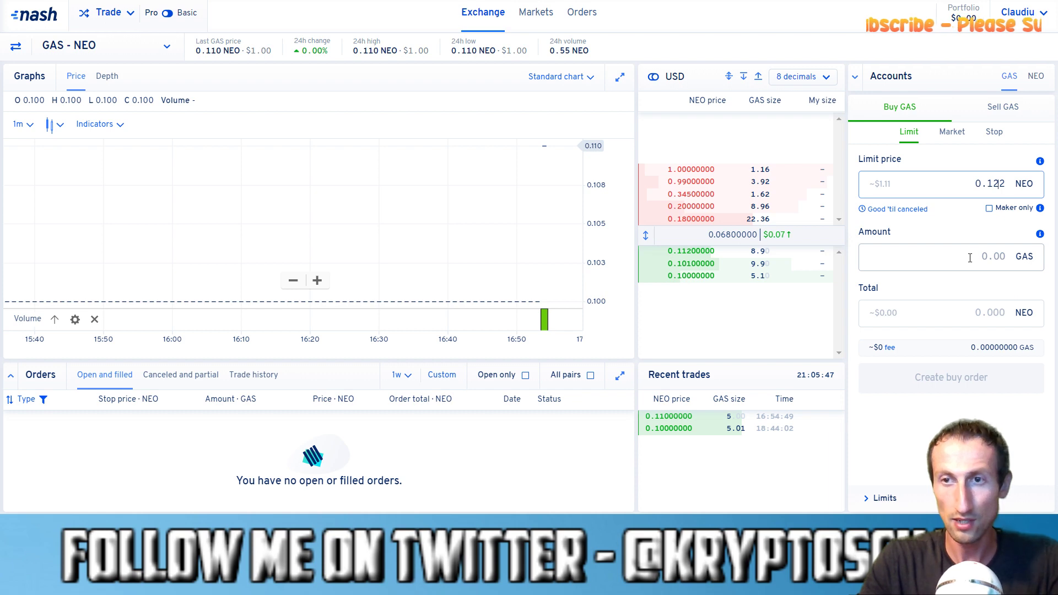
left_click(998, 257)
type("1")
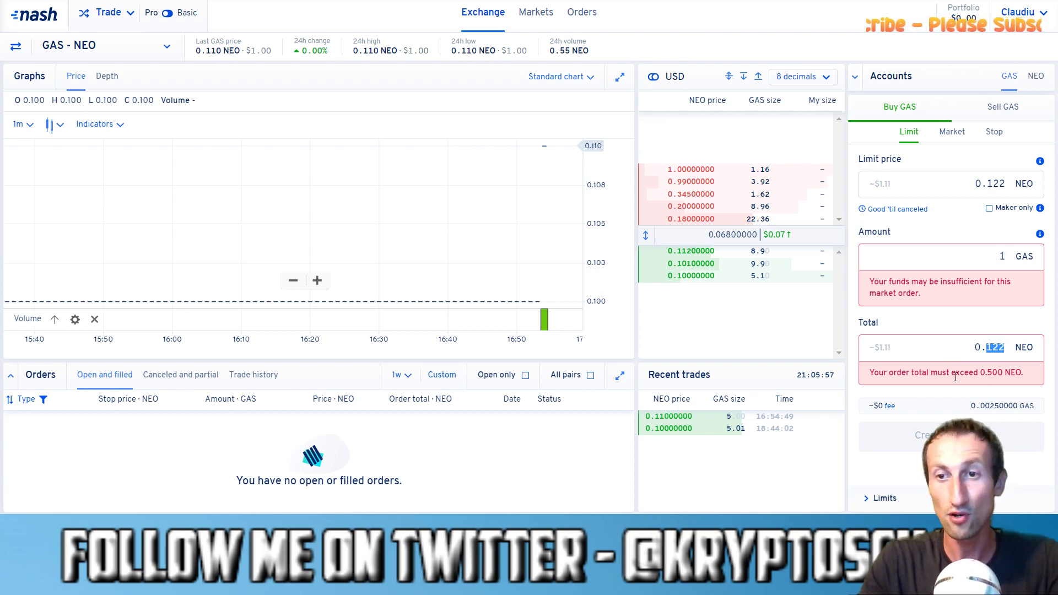
type("6")
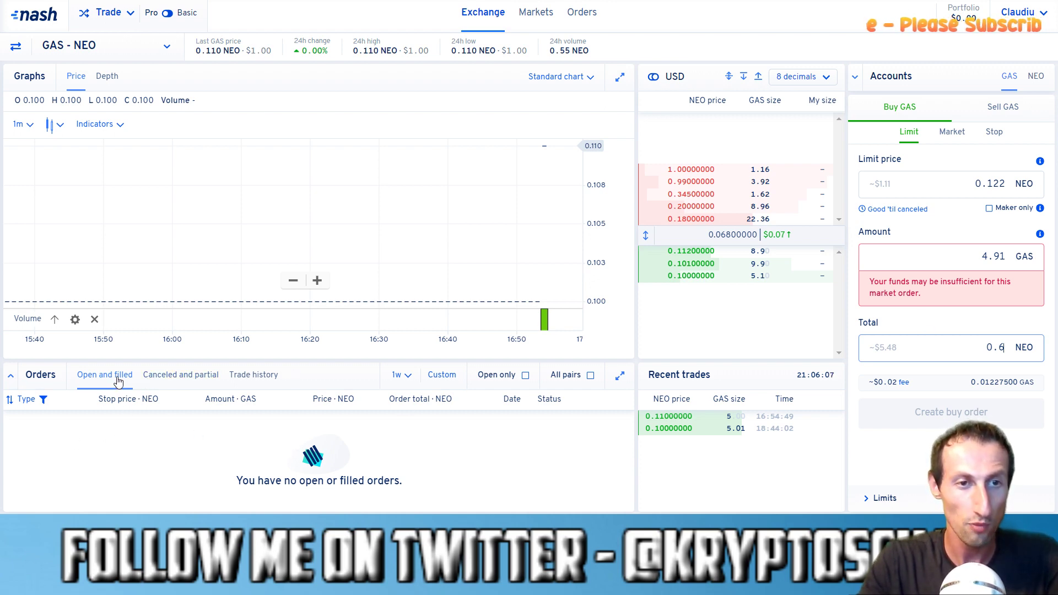
Check the Canceled and partial and Trade history tabs, then switch the form to Sell GAS at 0.112 NEO
left_click(155, 384)
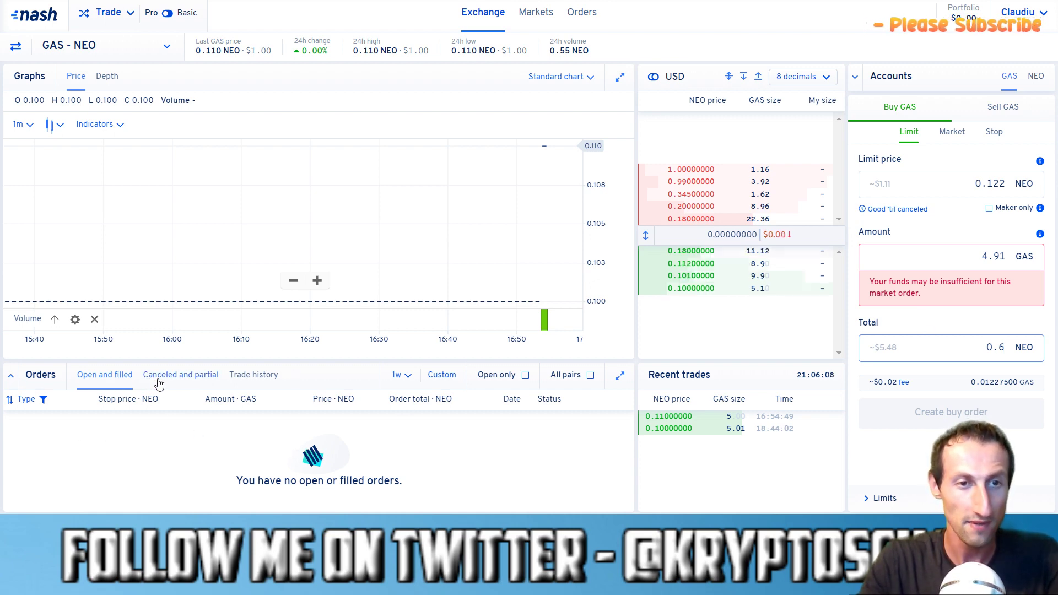
left_click(240, 377)
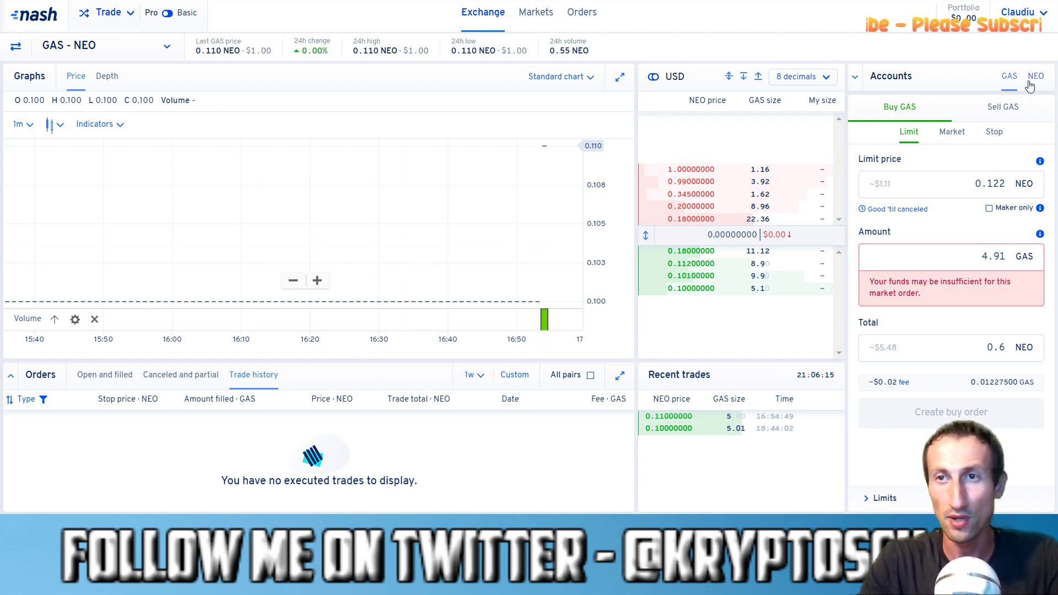
left_click(1009, 81)
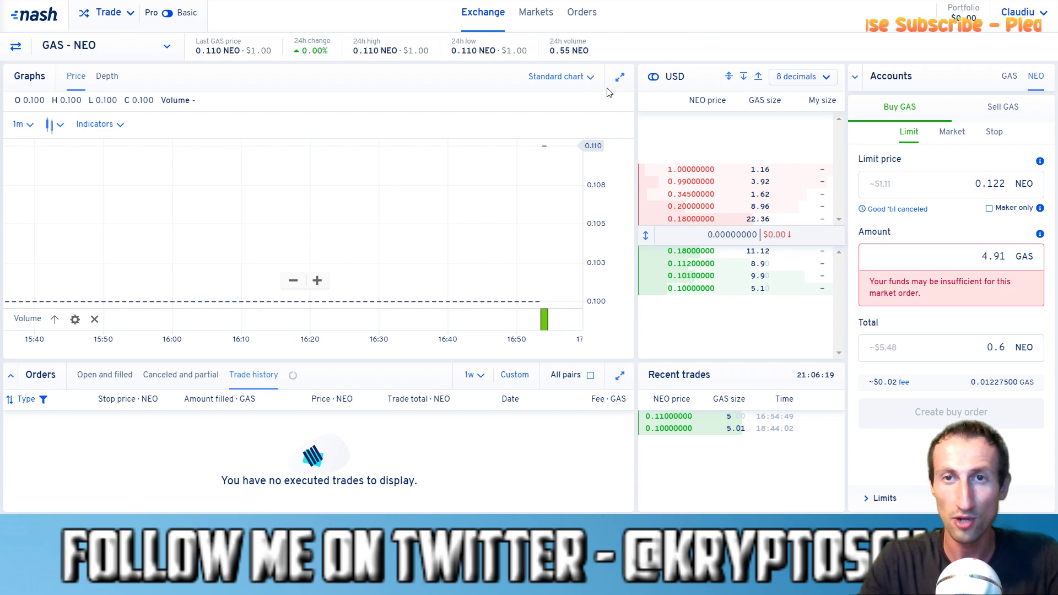
left_click(1003, 106)
left_click(916, 108)
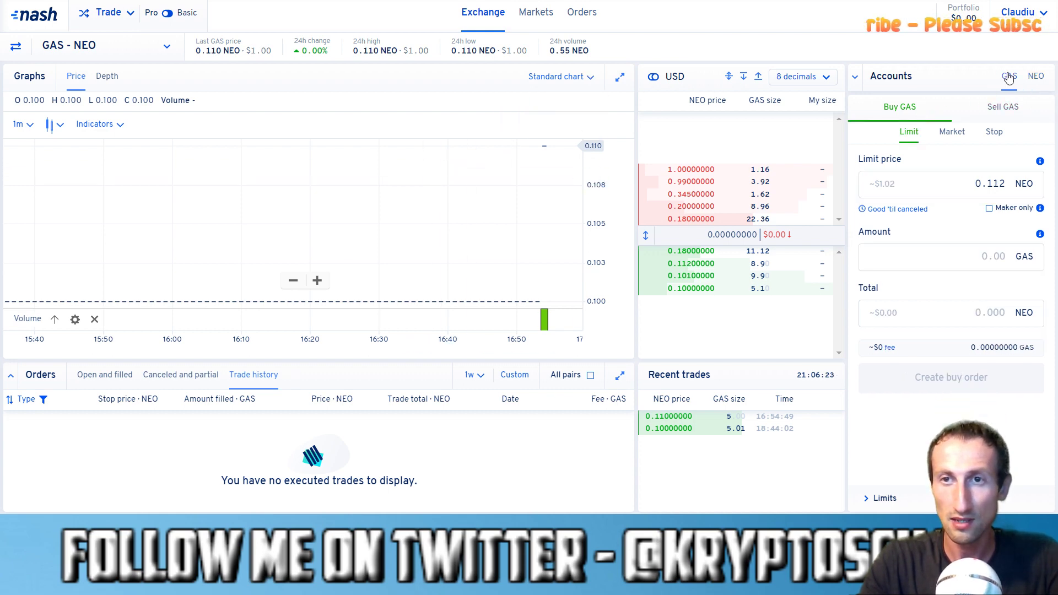
left_click(1004, 107)
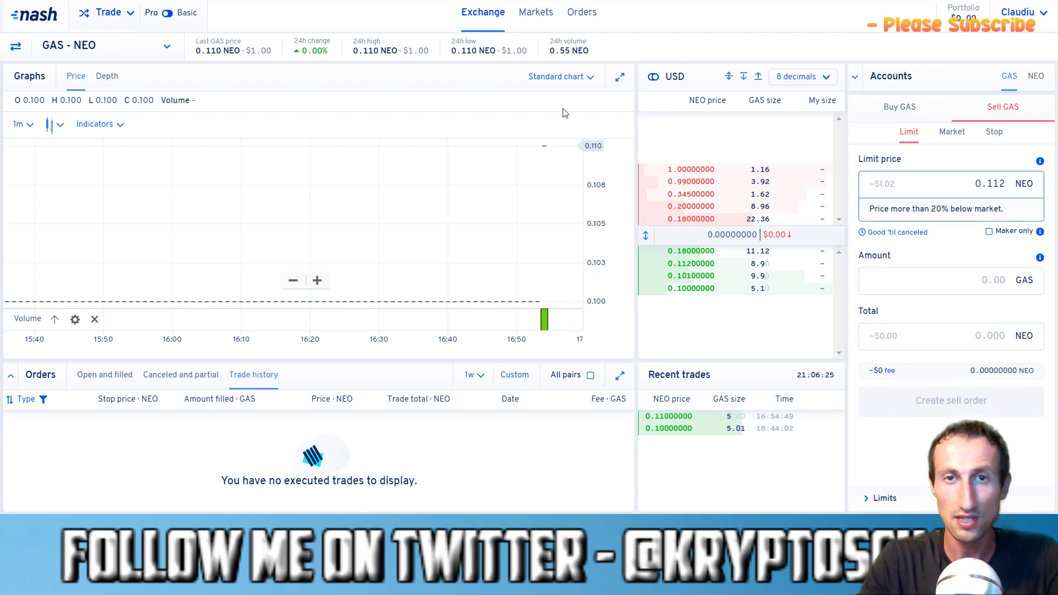
Open Markets, cycle statistics through 24H, 1W and 1M back to 1H, and clear the search
left_click(526, 9)
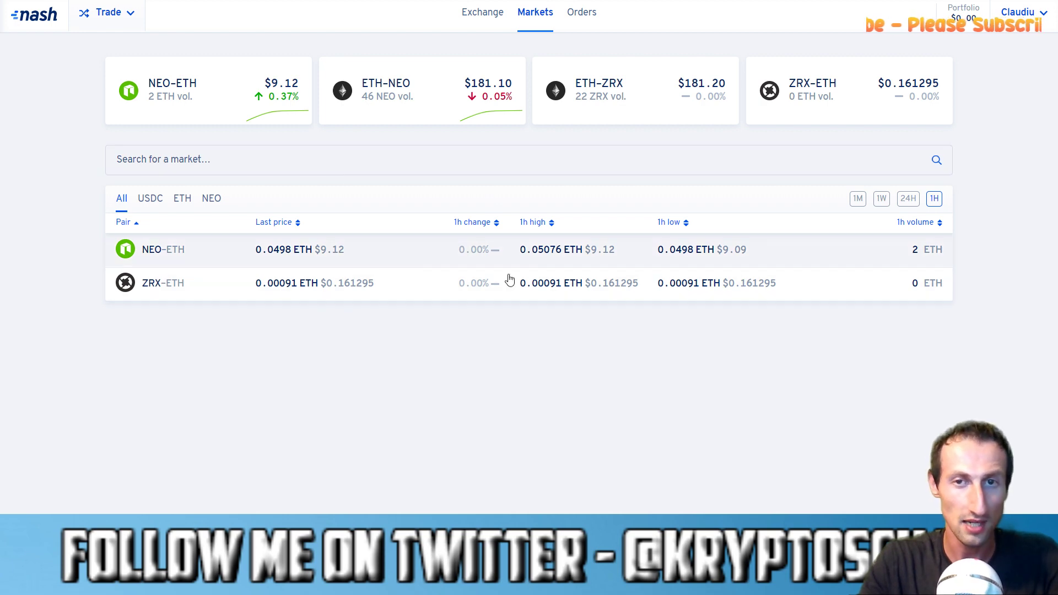
left_click(908, 199)
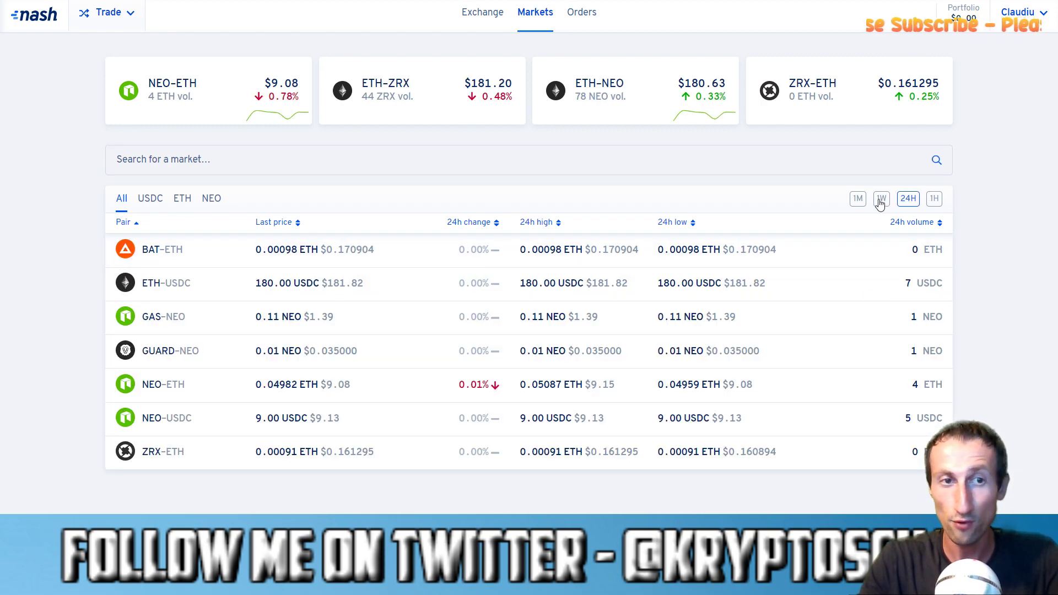
left_click(881, 201)
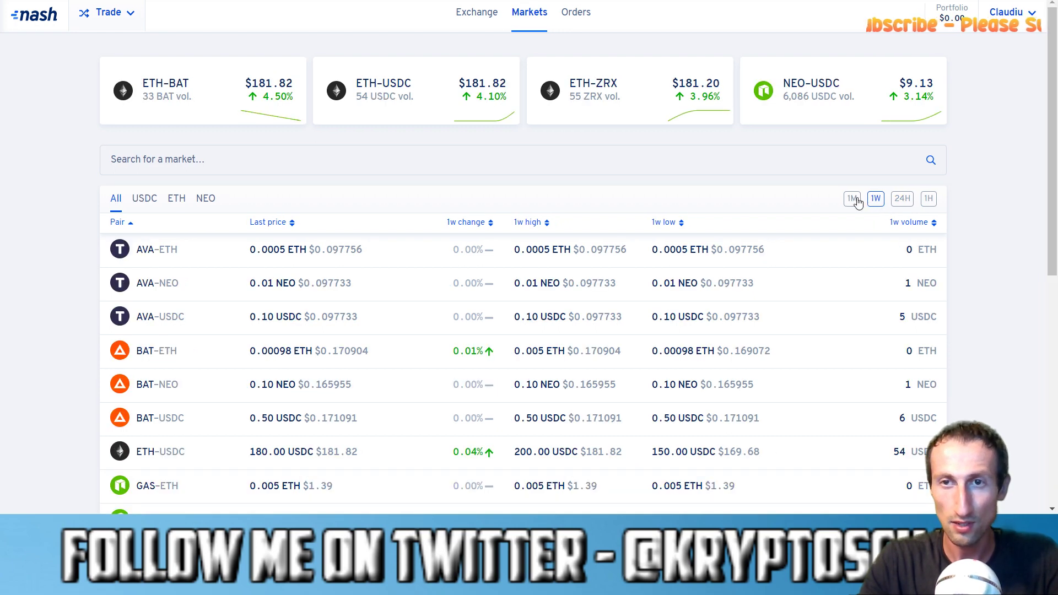
left_click(853, 201)
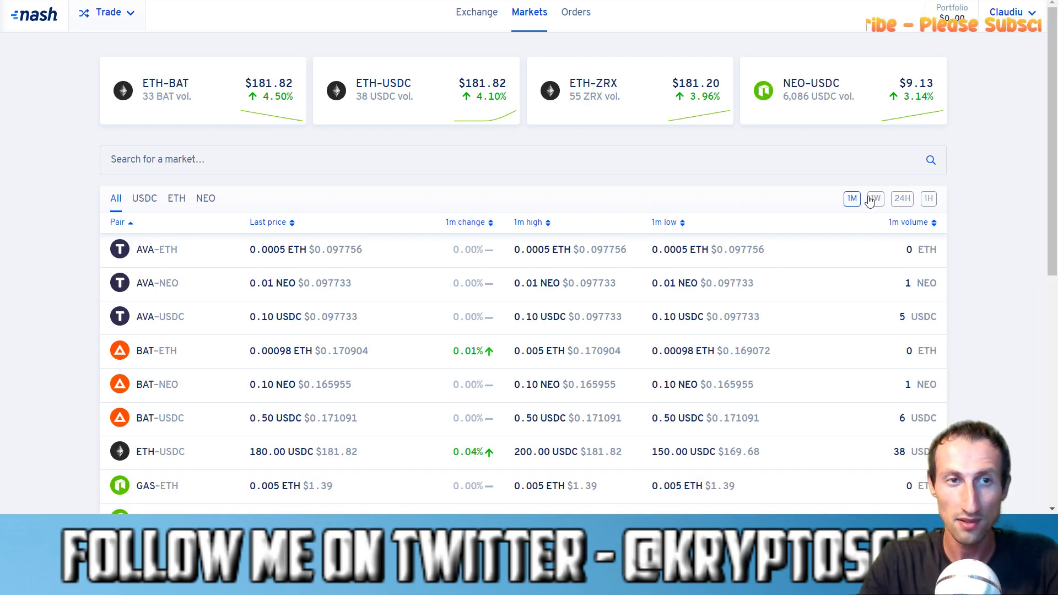
left_click(935, 198)
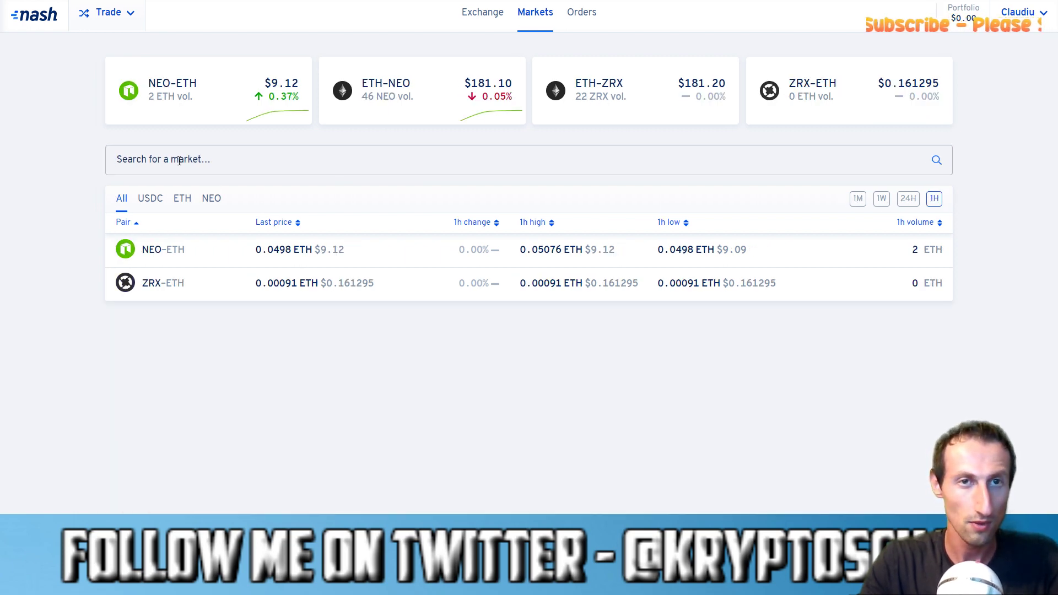
type("so")
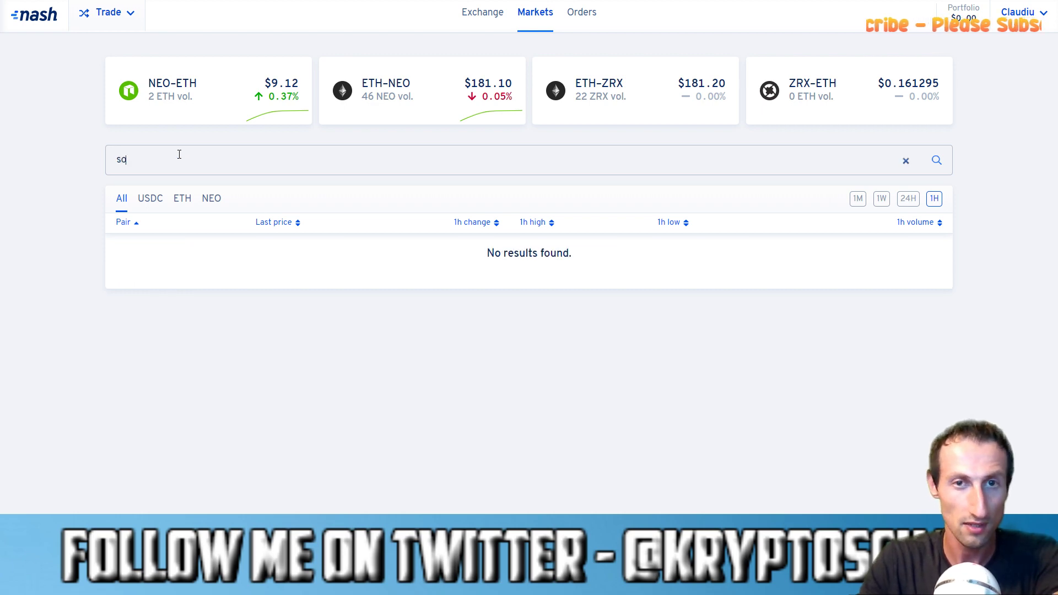
key("BackSpace")
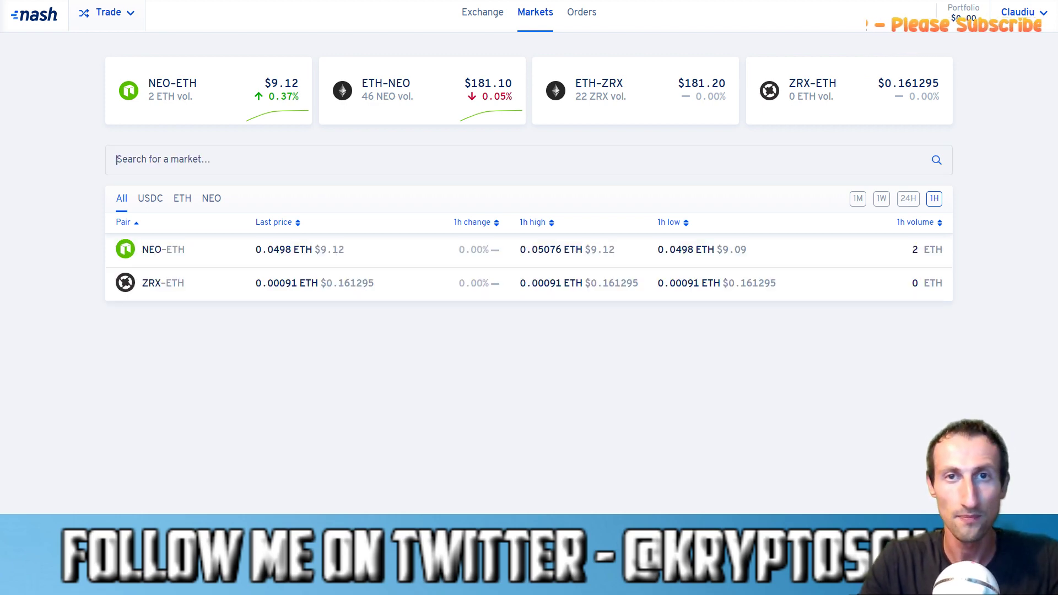
left_click(585, 17)
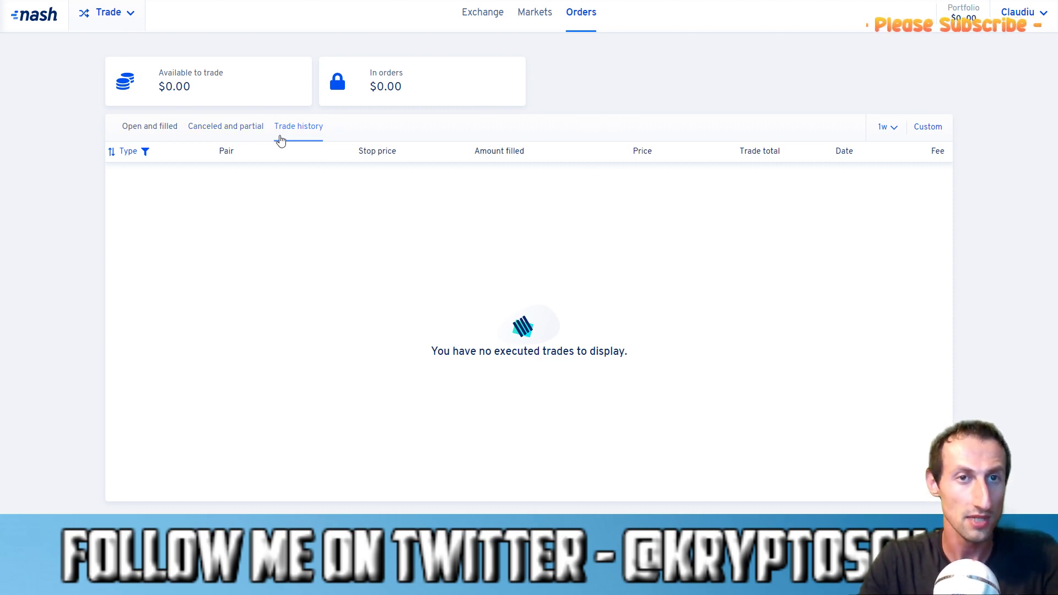
Flip through the Open and filled, Canceled and partial, and Trade history order tabs
left_click(156, 133)
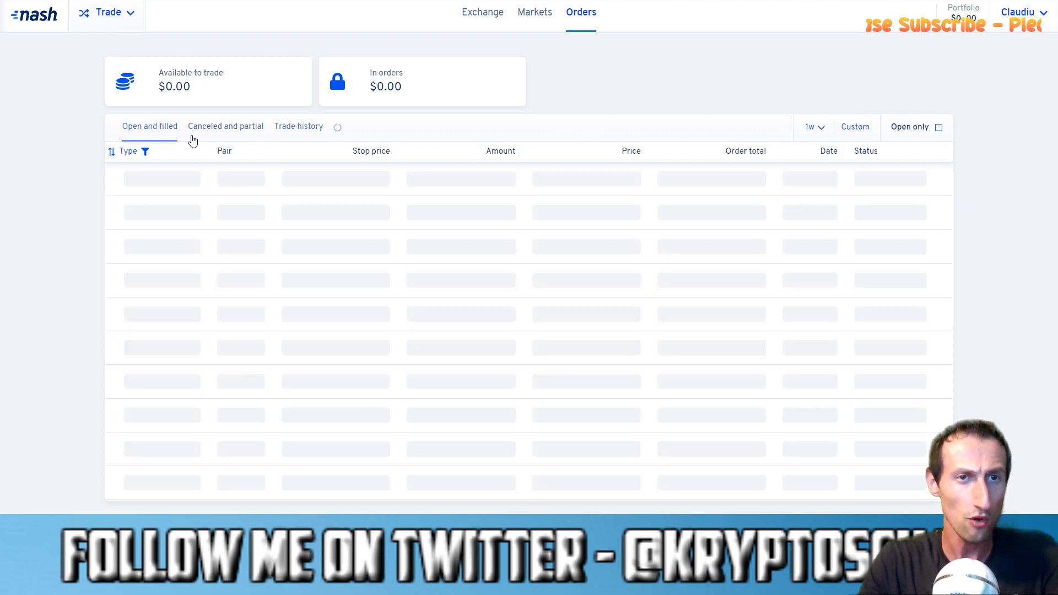
left_click(217, 132)
left_click(291, 130)
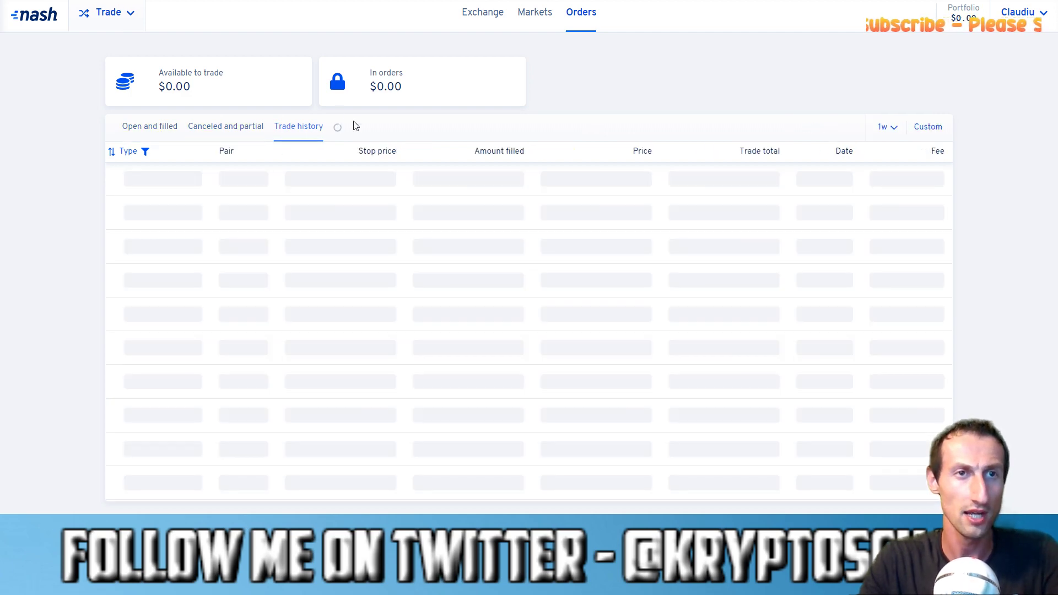
left_click(127, 22)
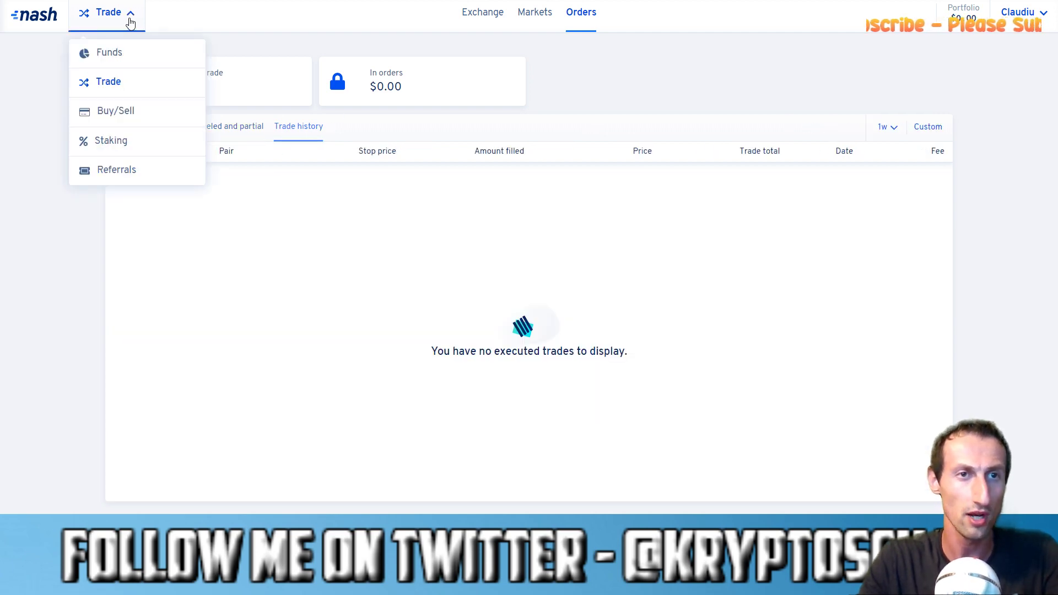
Visit Buy/Sell, then the Staking page, toggling between Statements and All stakes
left_click(124, 117)
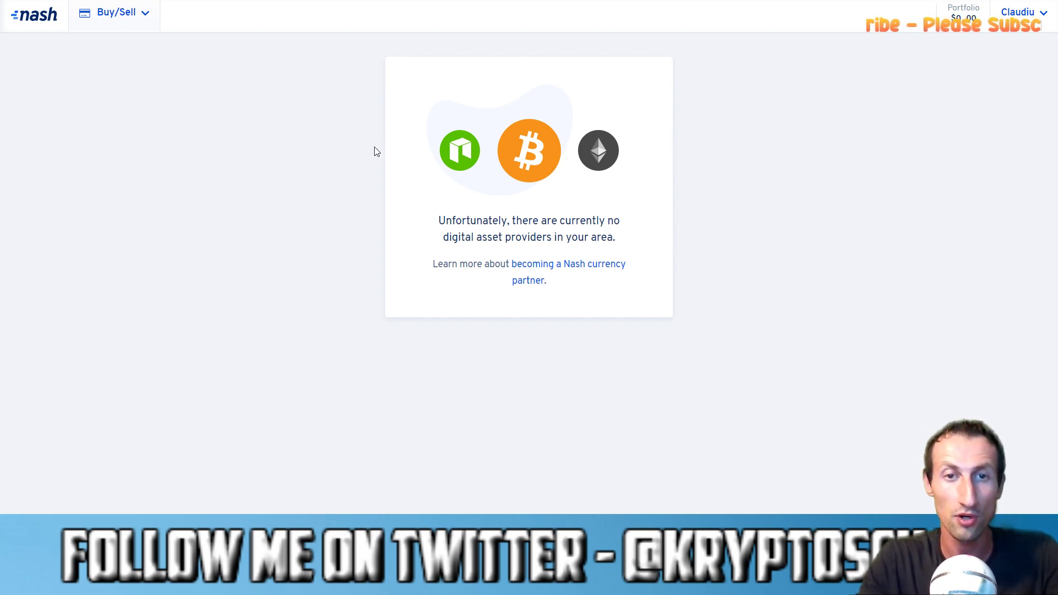
left_click(145, 12)
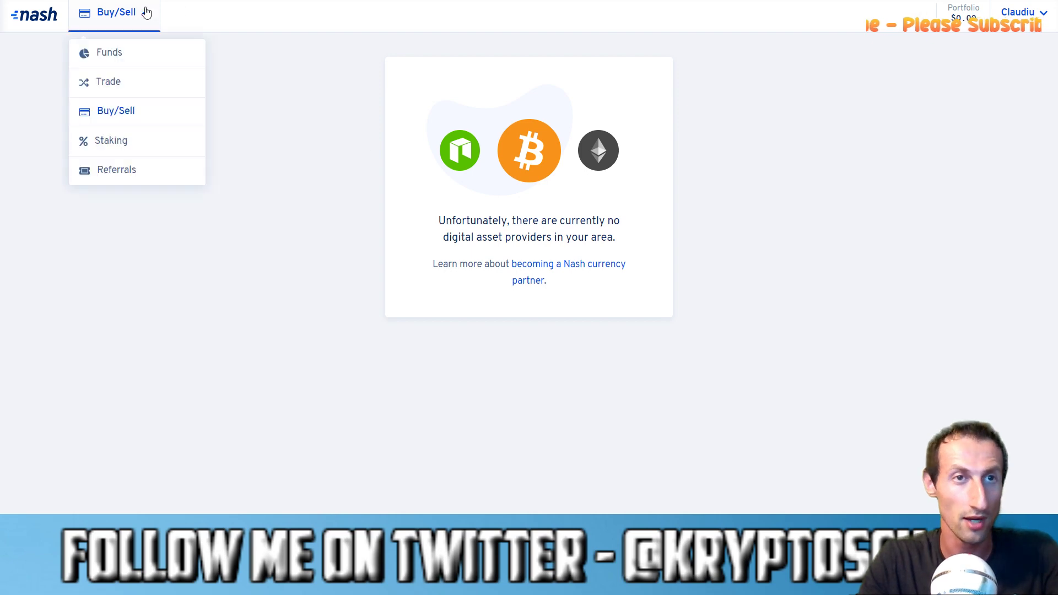
left_click(130, 144)
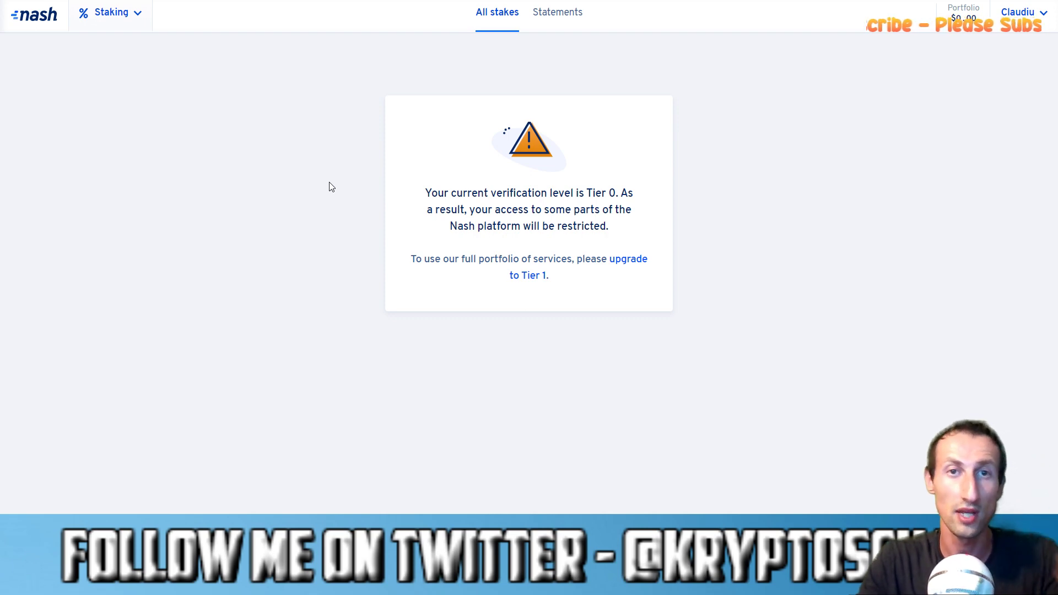
left_click(549, 19)
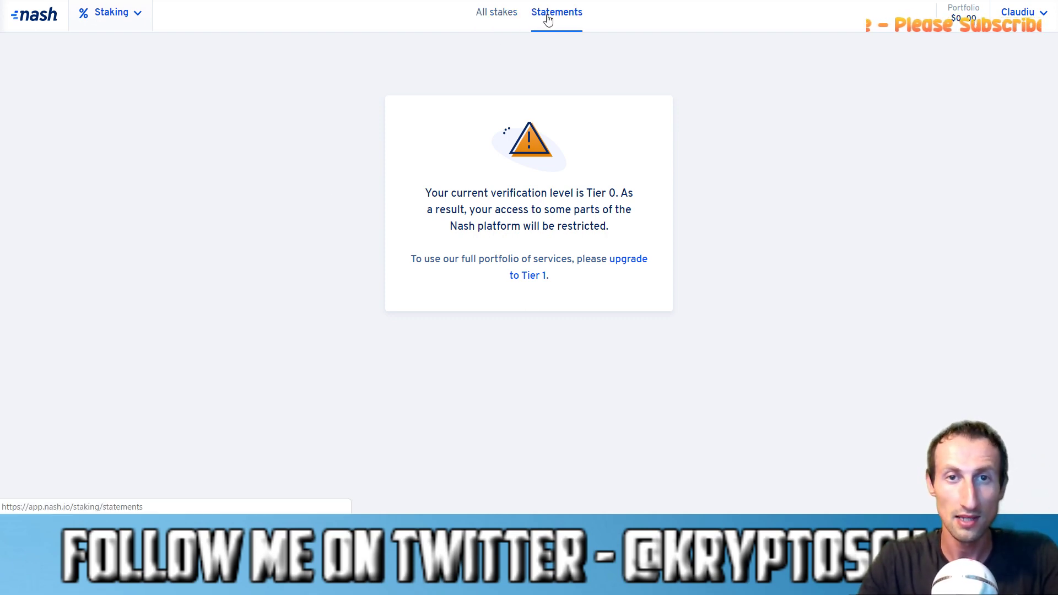
left_click(514, 19)
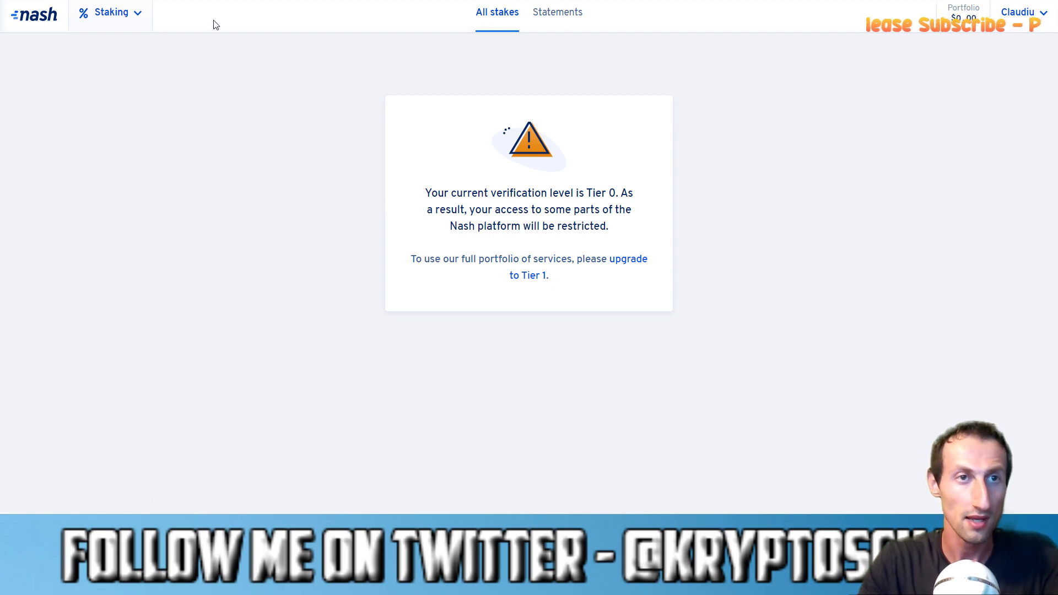
left_click(553, 19)
left_click(500, 15)
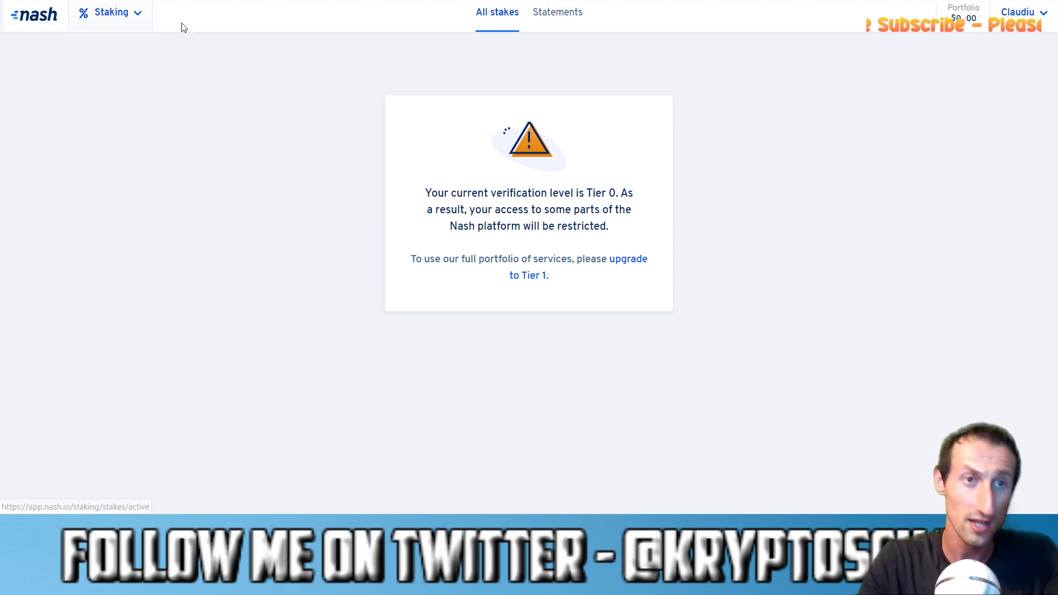
left_click(139, 14)
Go to Referrals and scroll down to the giveaway prize list and back up
left_click(110, 178)
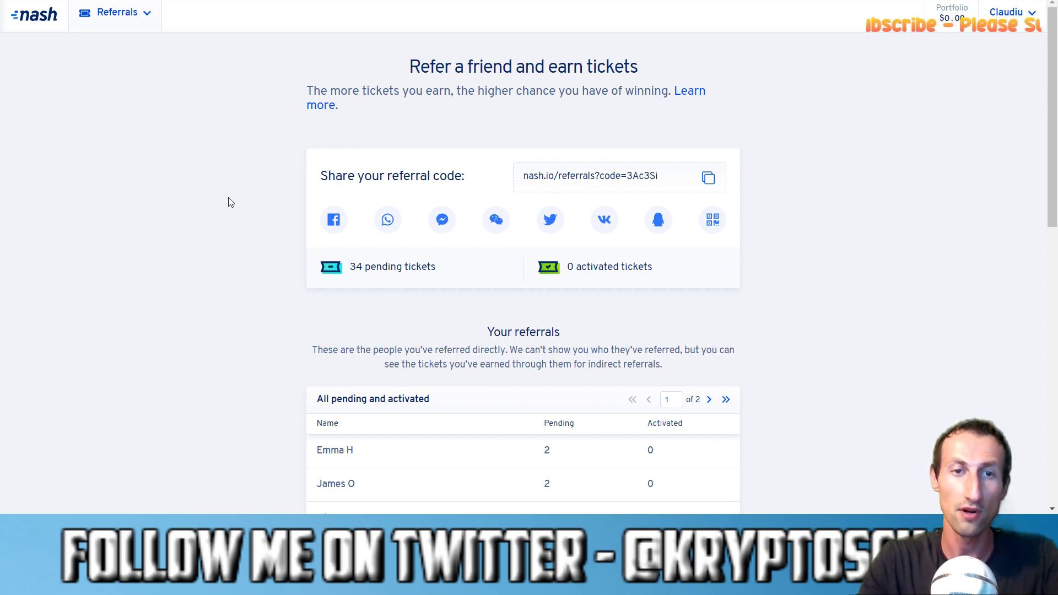
scroll(228, 197, "down", 2)
scroll(230, 197, "up", 2)
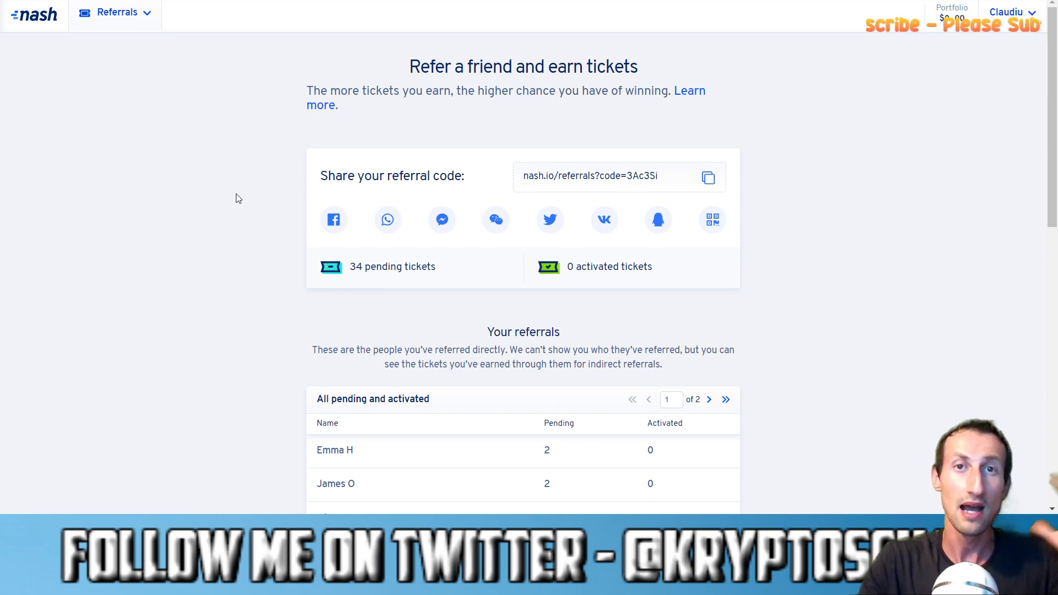
scroll(238, 198, "down", 10)
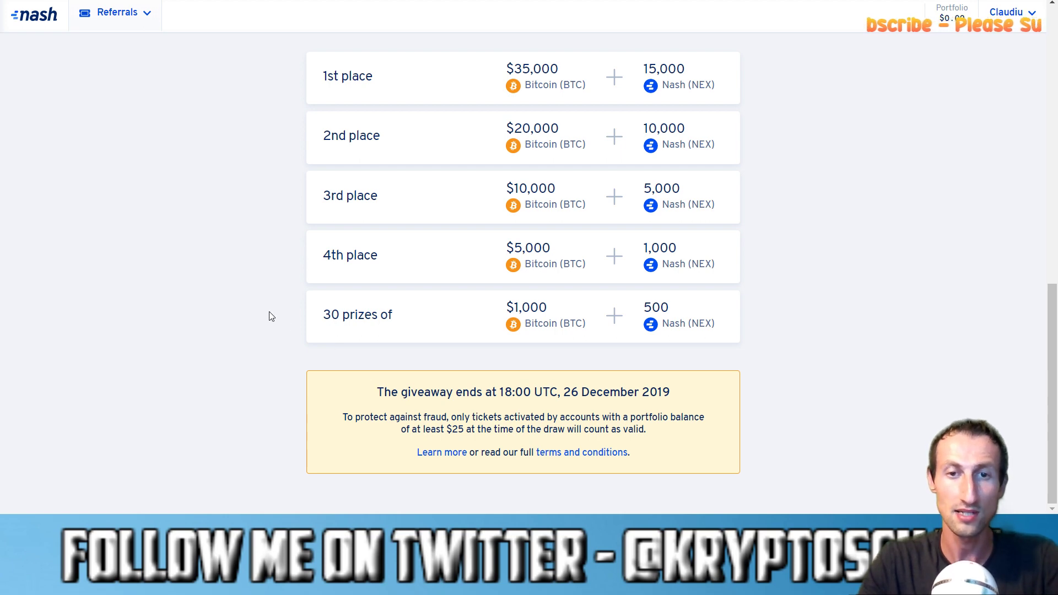
scroll(269, 316, "up", 3)
scroll(270, 315, "down", 3)
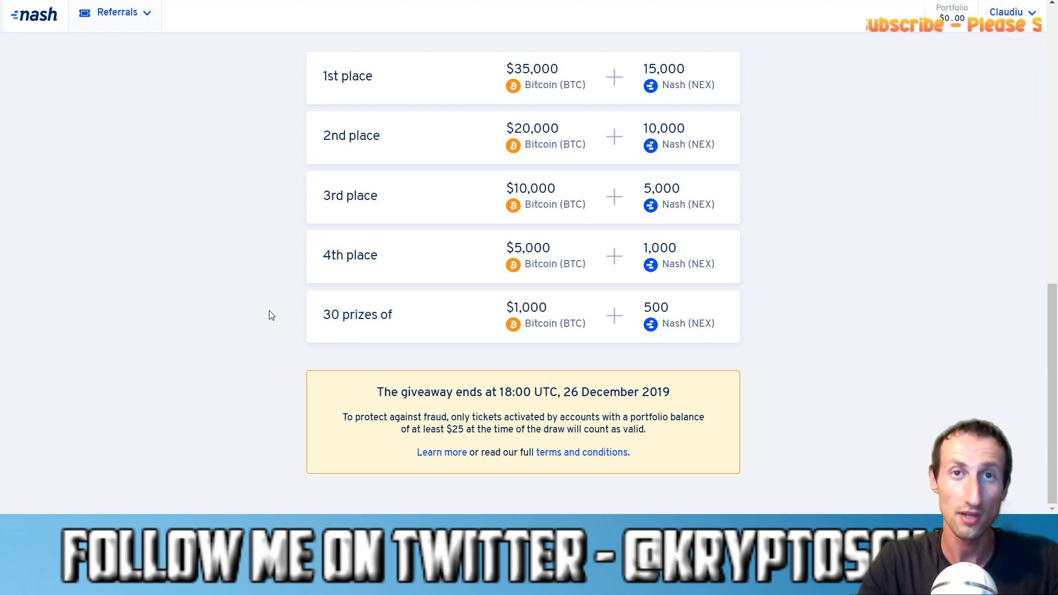
scroll(268, 286, "up", 10)
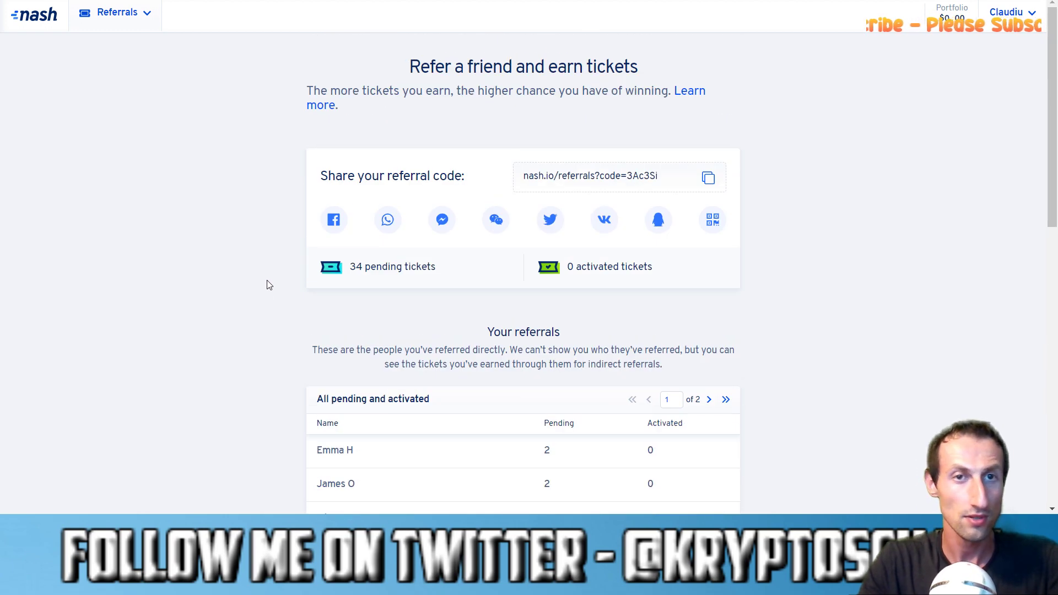
left_click(136, 22)
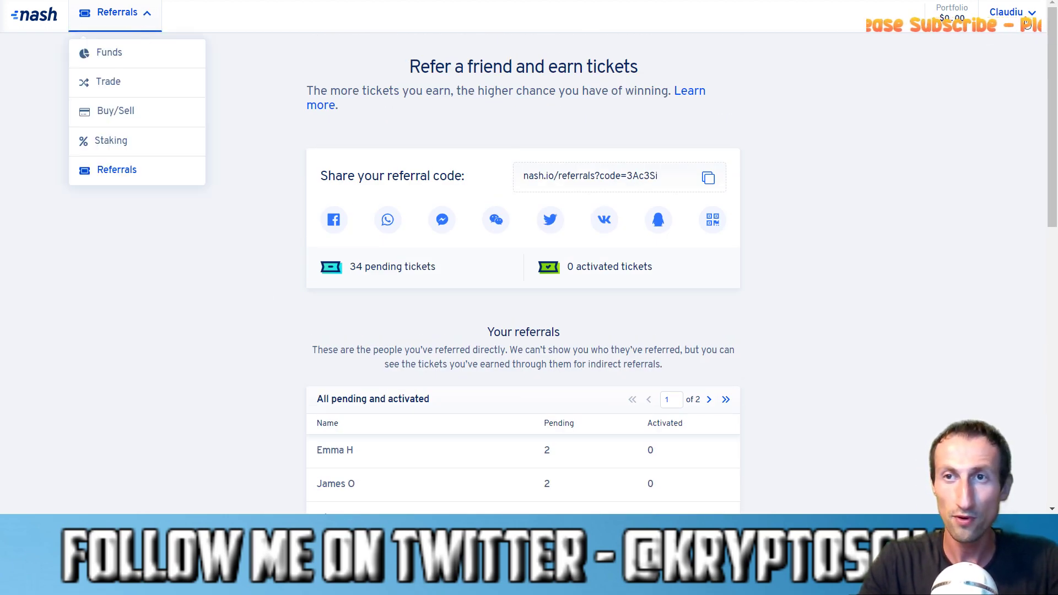
left_click(1027, 21)
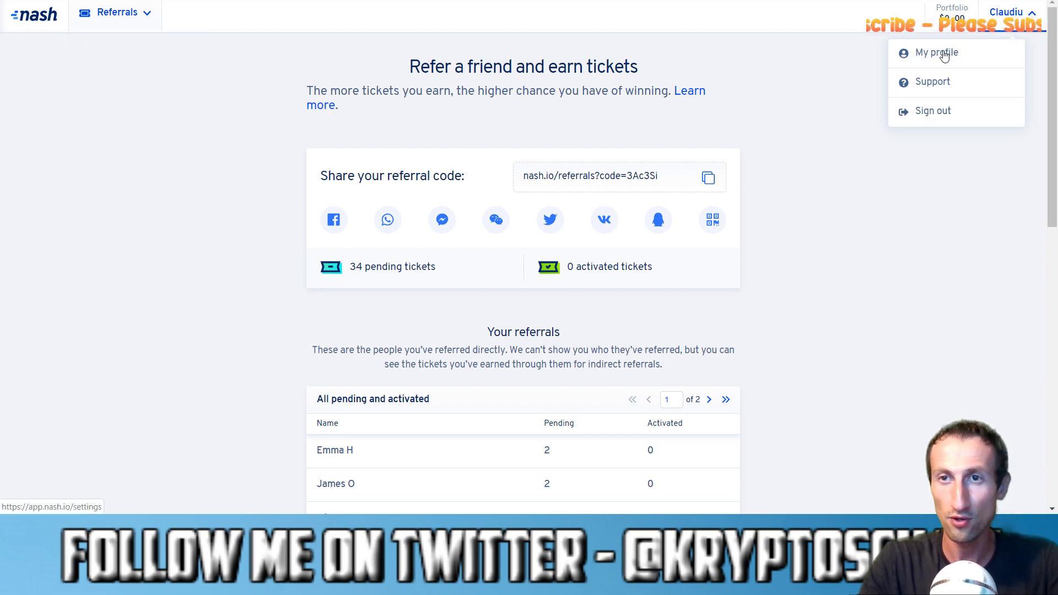
In My profile, review Security, then the Limits tiers ($1,000, $25,000, custom, unlimited) and Accounts
left_click(940, 51)
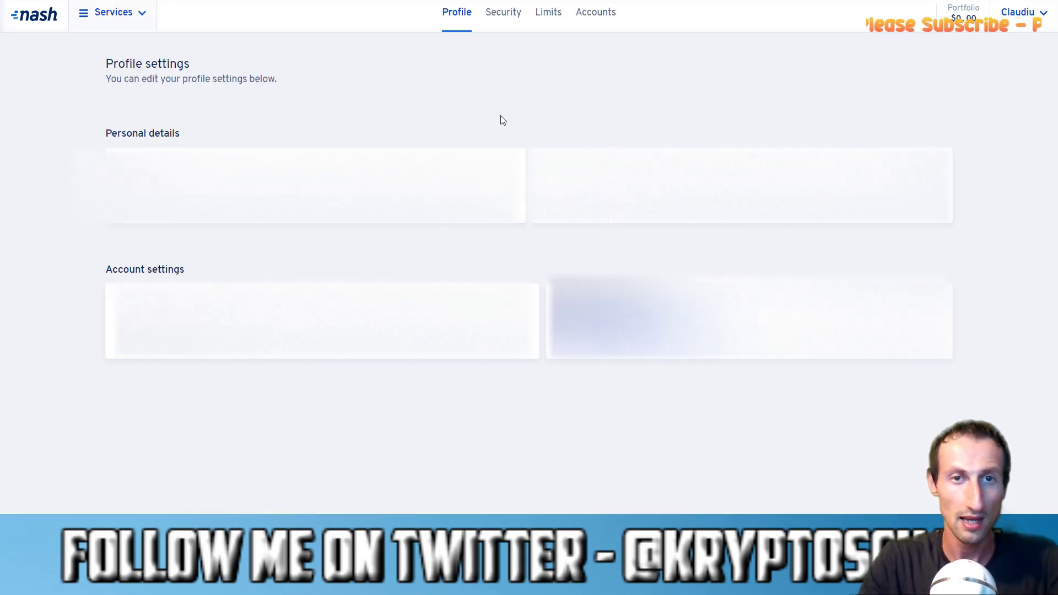
left_click(500, 17)
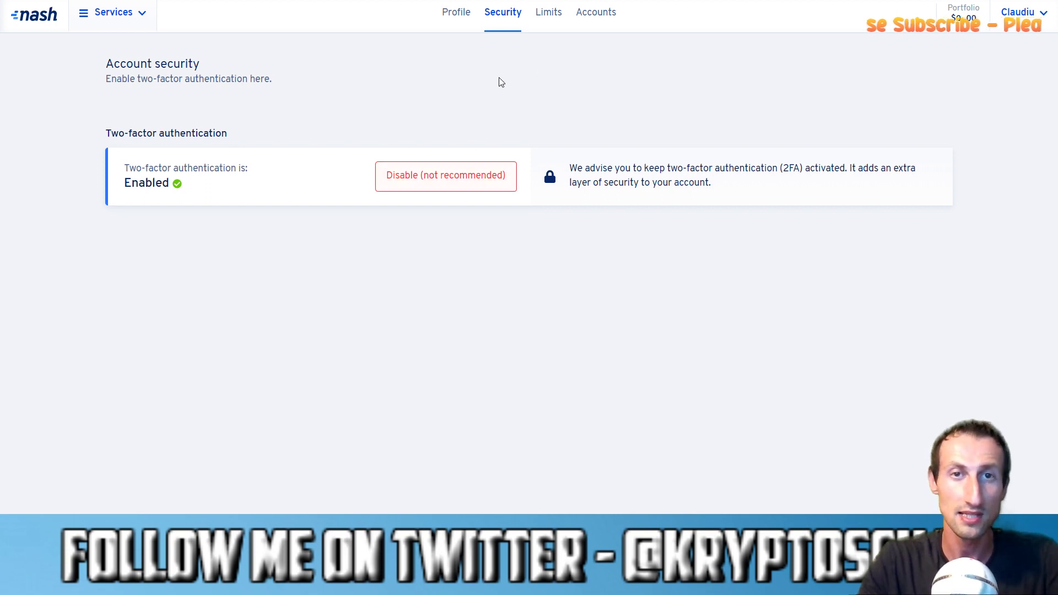
left_click(550, 13)
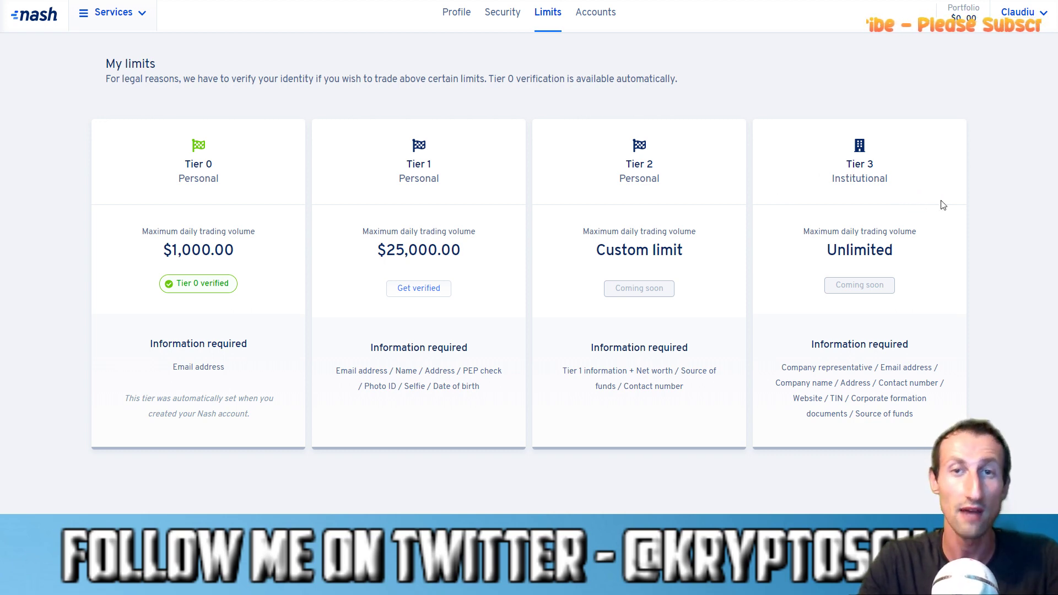
left_click(610, 13)
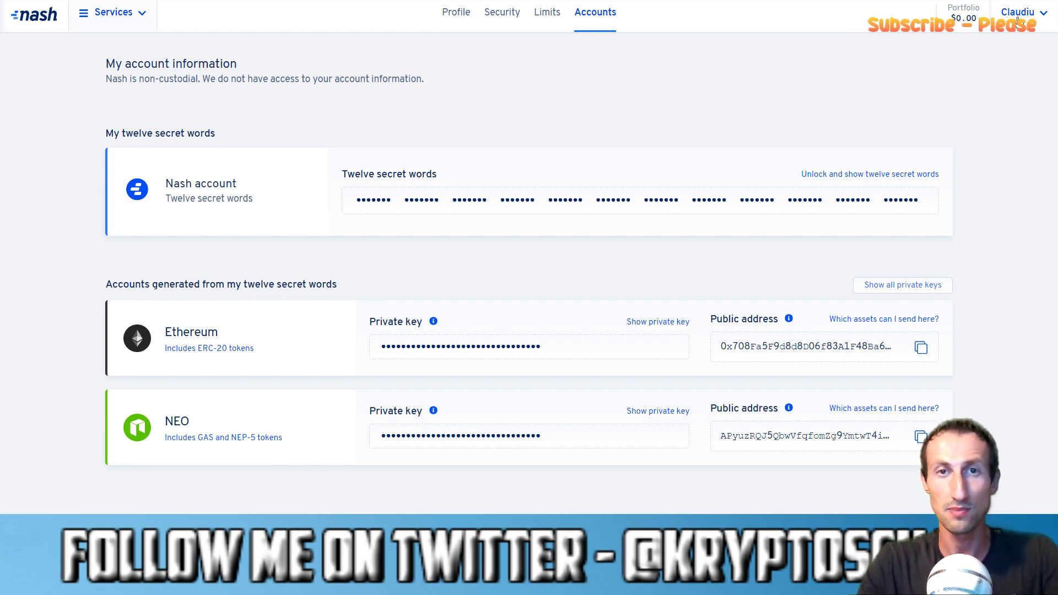
Leave the Ethereum and NEO keys page for Profile and reopen the two-factor Security settings
left_click(451, 18)
left_click(496, 15)
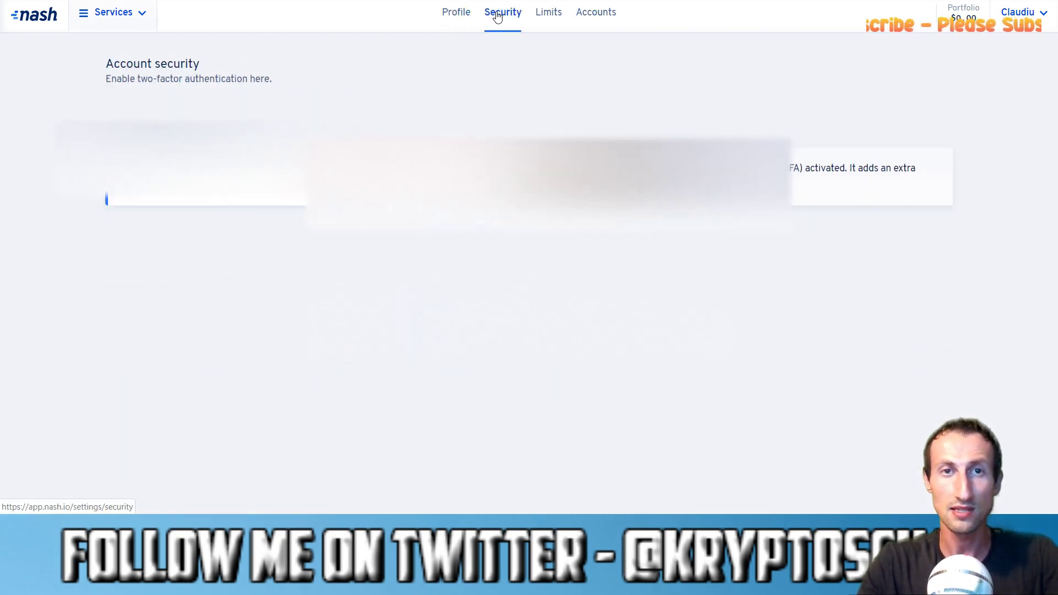